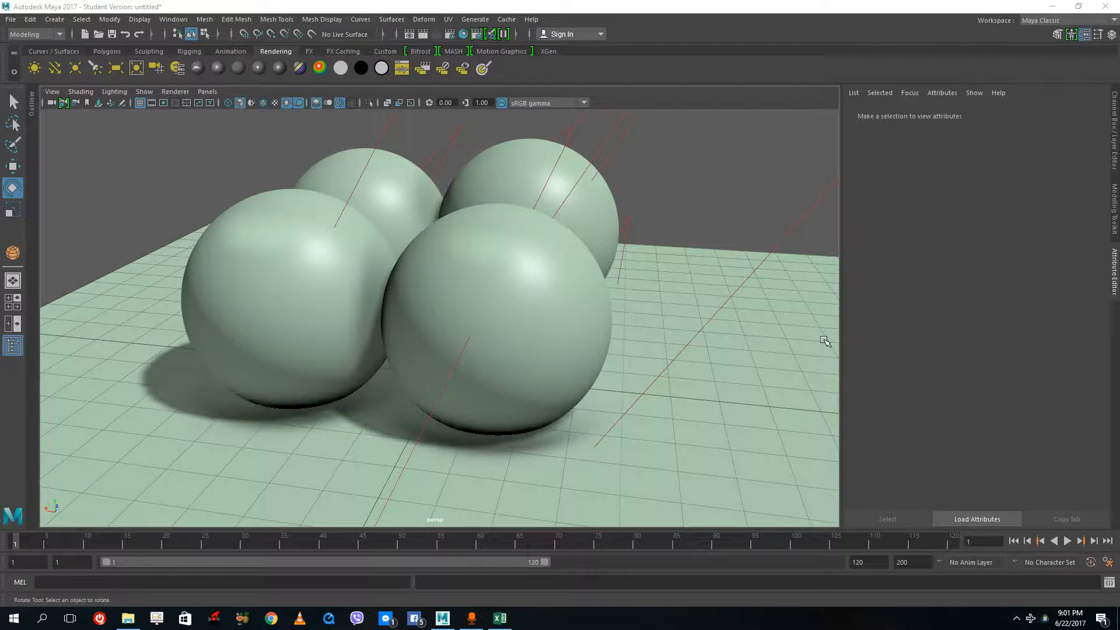
click(646, 176)
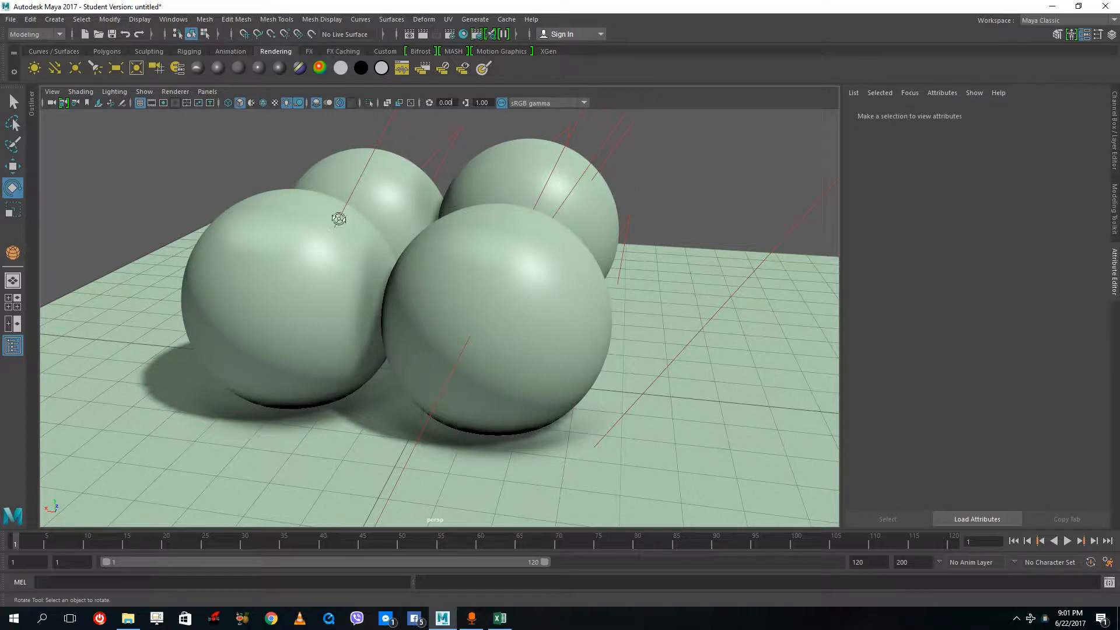
alt+drag(338, 217, 311, 216)
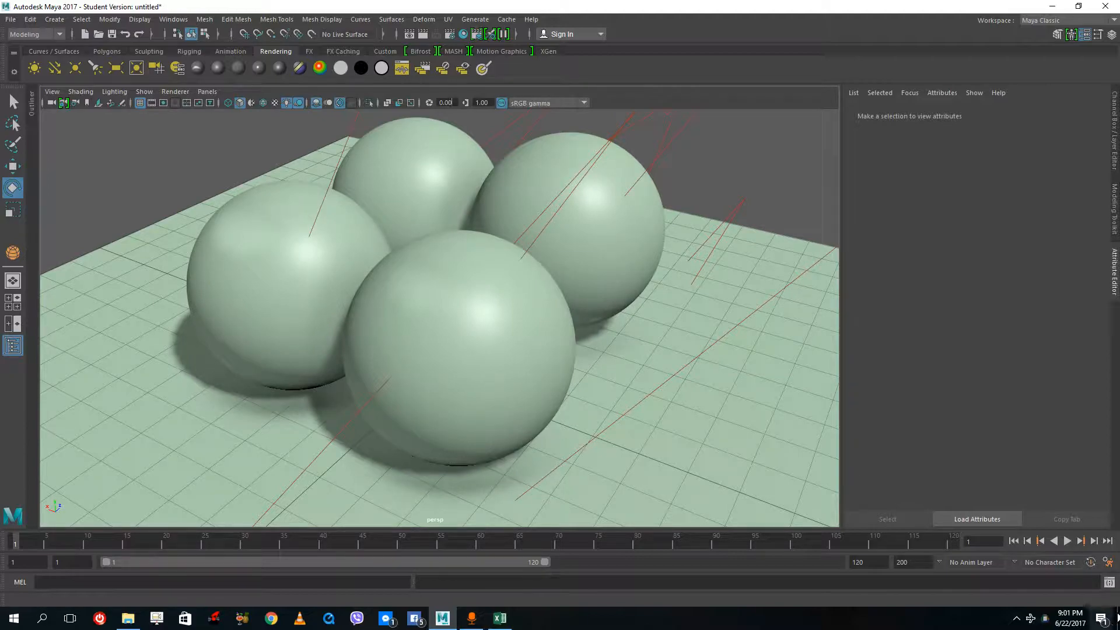
click(1117, 617)
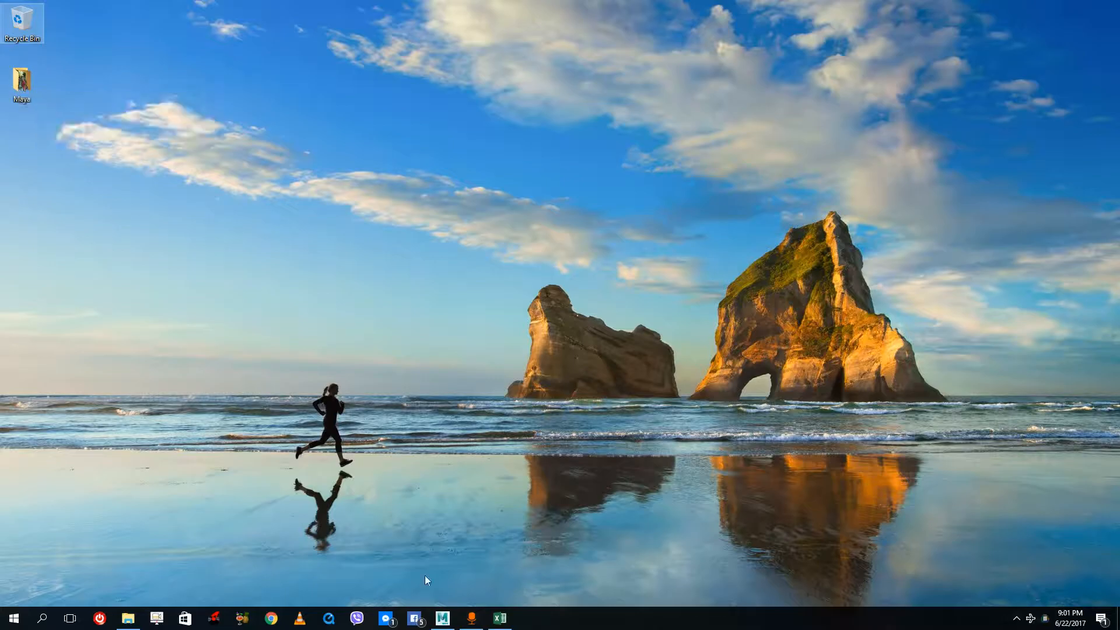
click(442, 618)
Step: Set the current project to the Maya folder on the Desktop
click(10, 19)
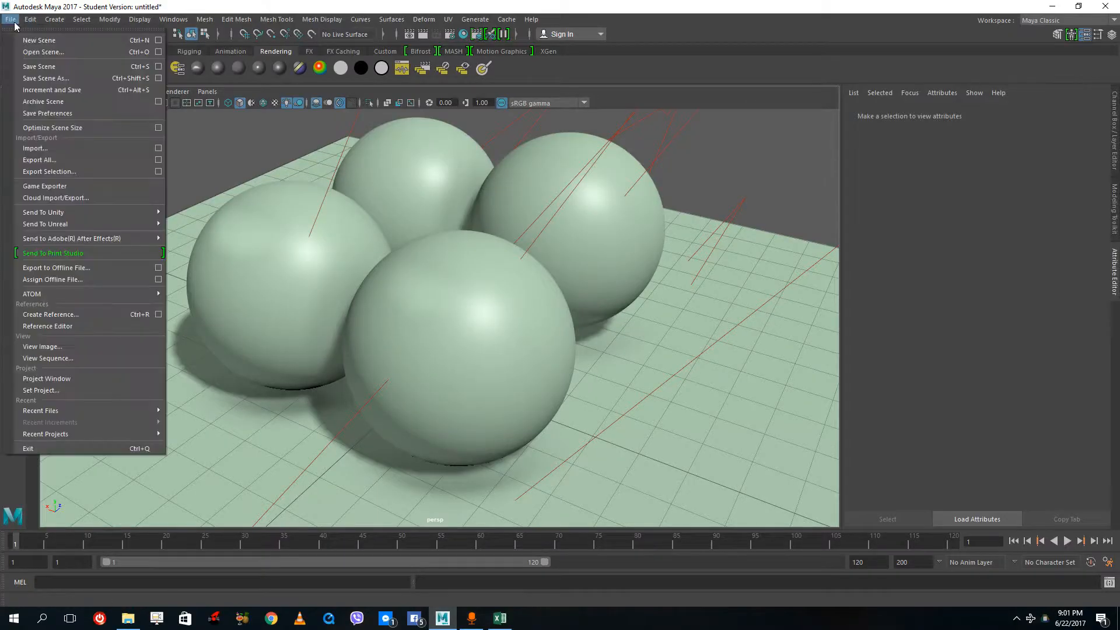
click(66, 383)
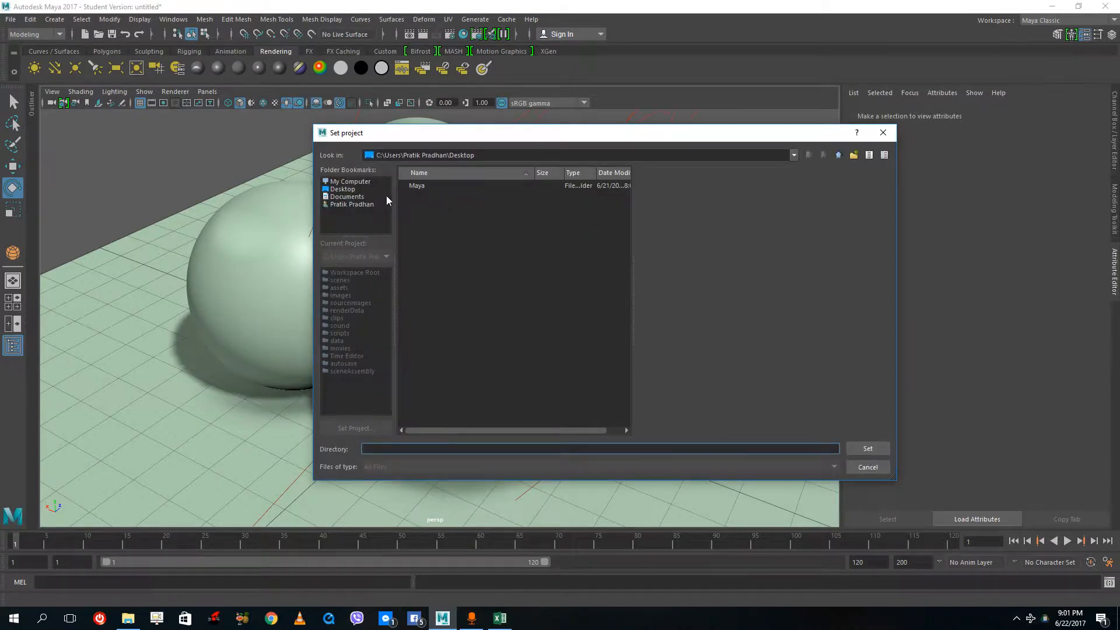
click(414, 186)
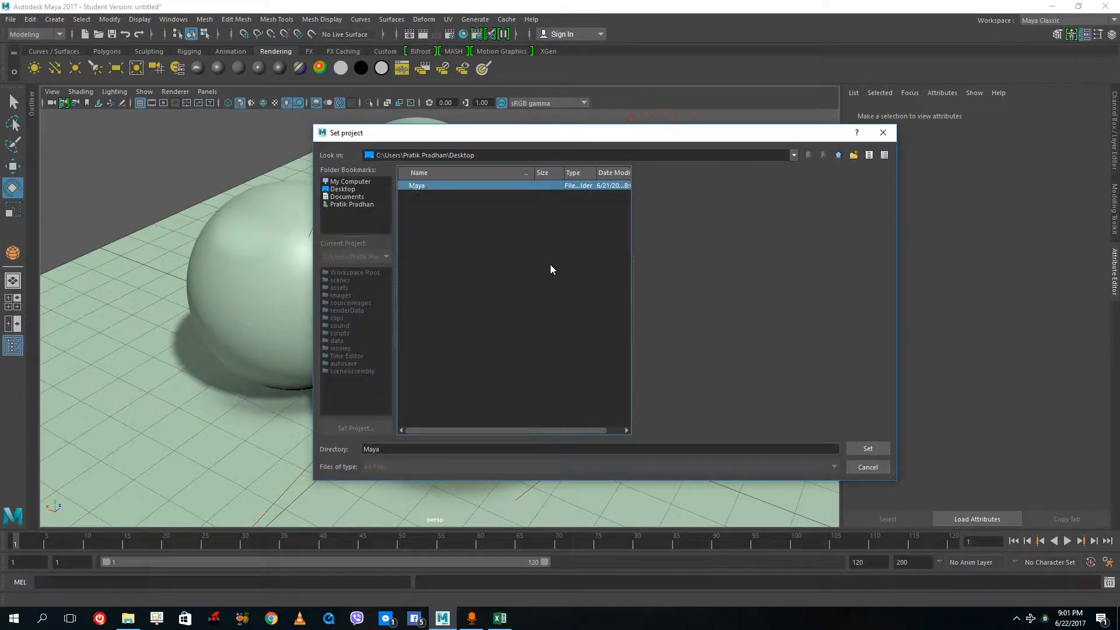
click(868, 448)
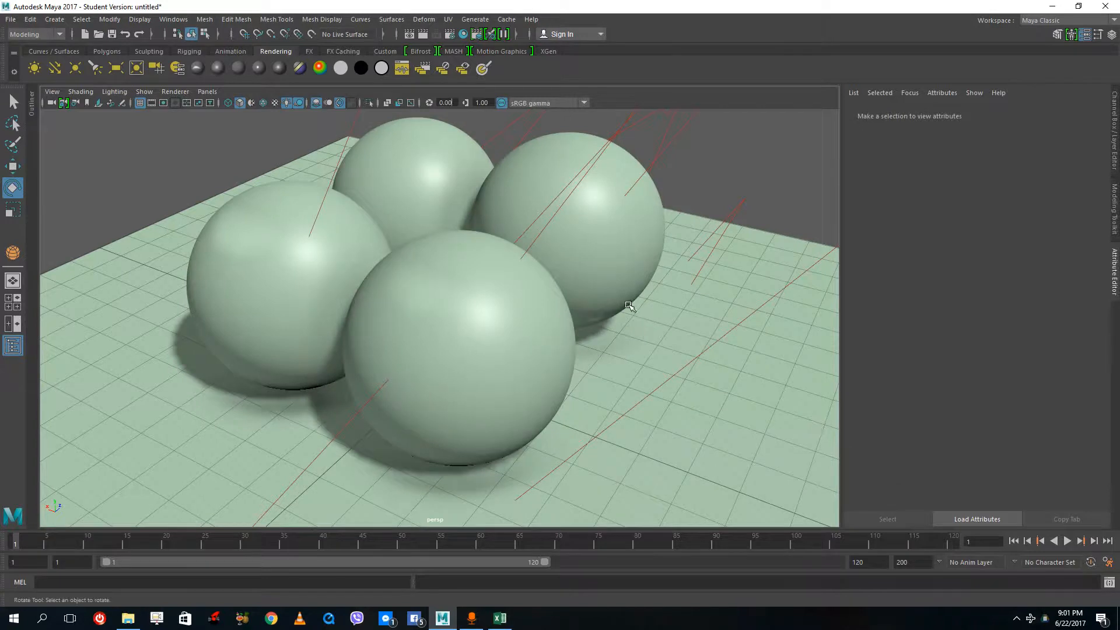
Step: Save the scene as the Maya Binary file testcamera in the project's scenes folder, accepting the student version notice
click(11, 21)
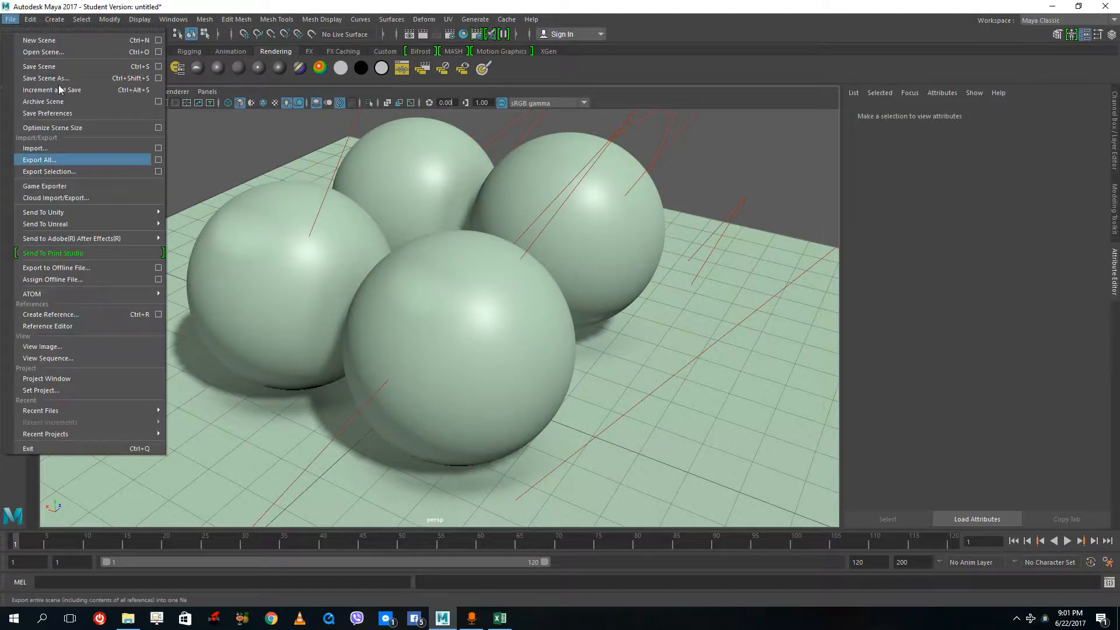
click(63, 78)
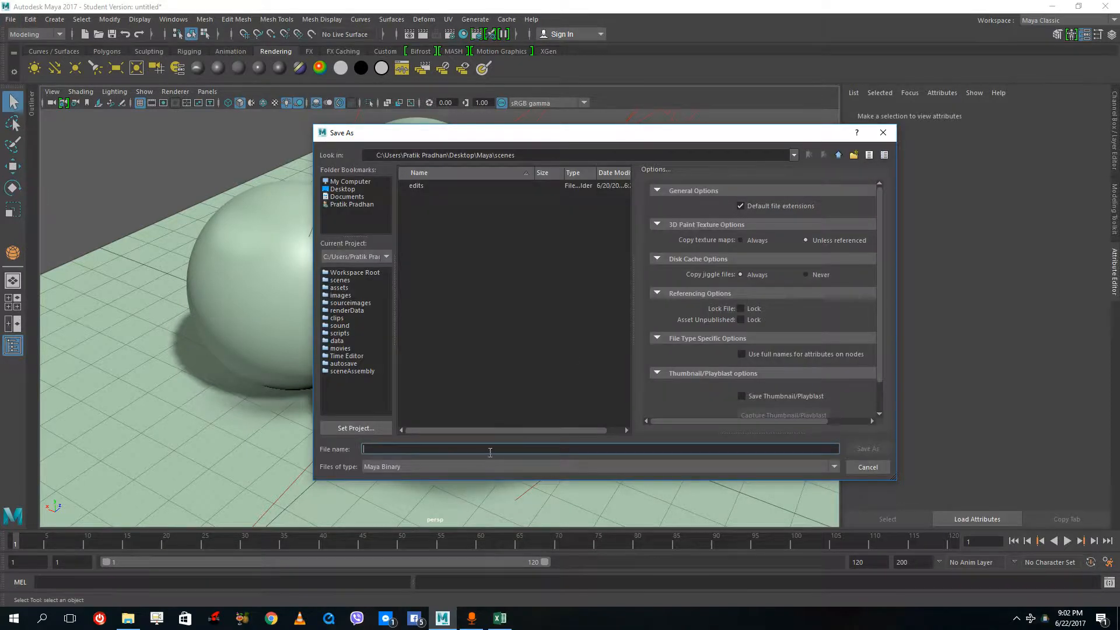
click(442, 468)
click(441, 477)
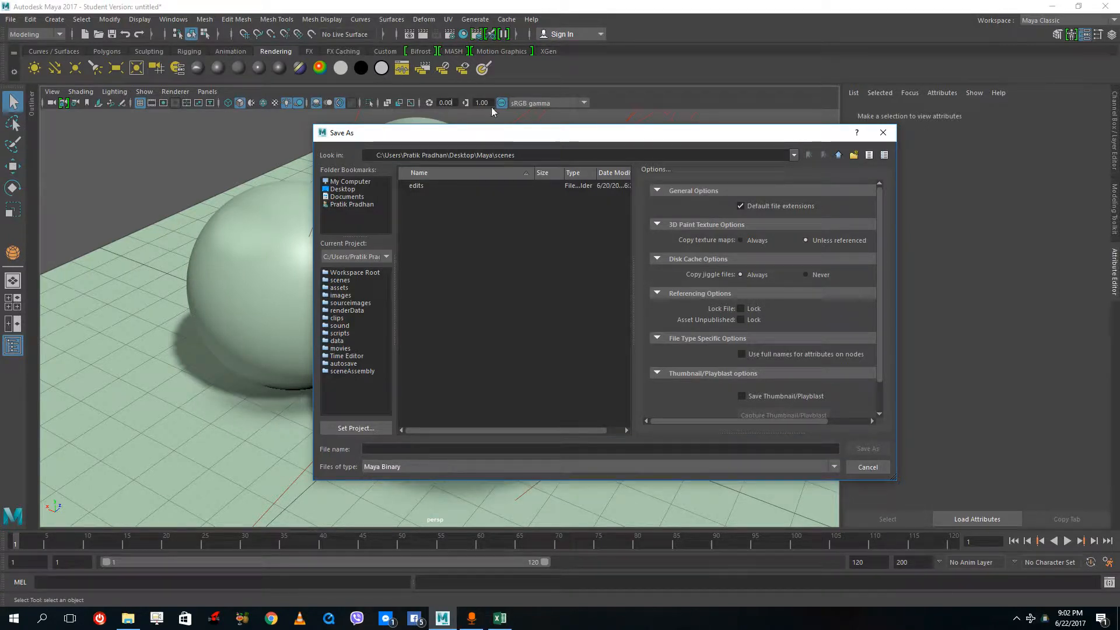
click(434, 447)
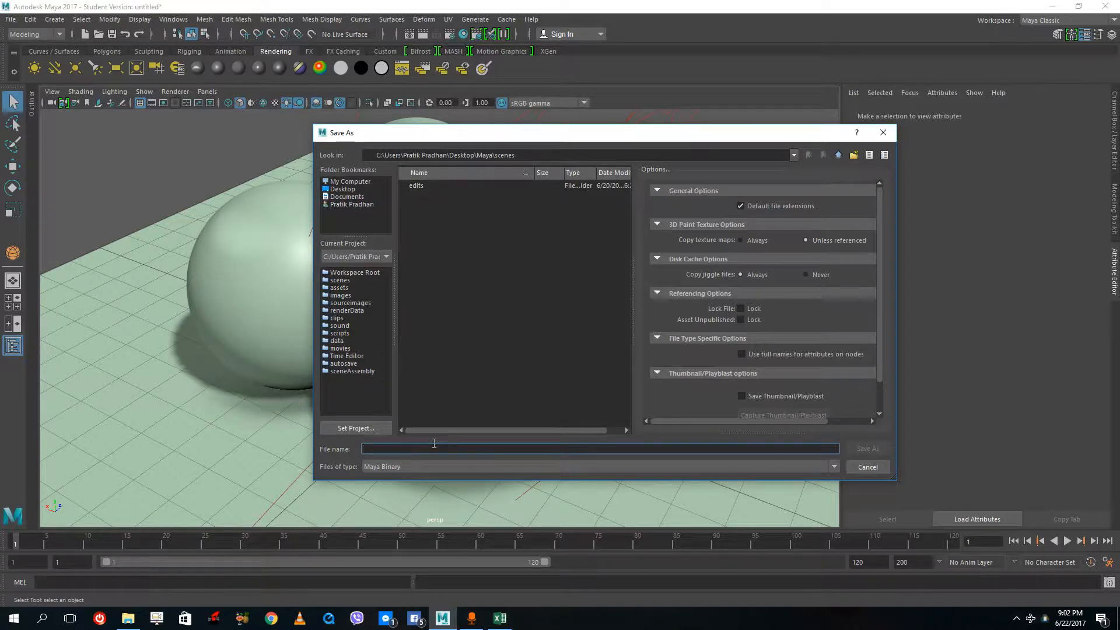
text(t)
text(utorial)
key(Return)
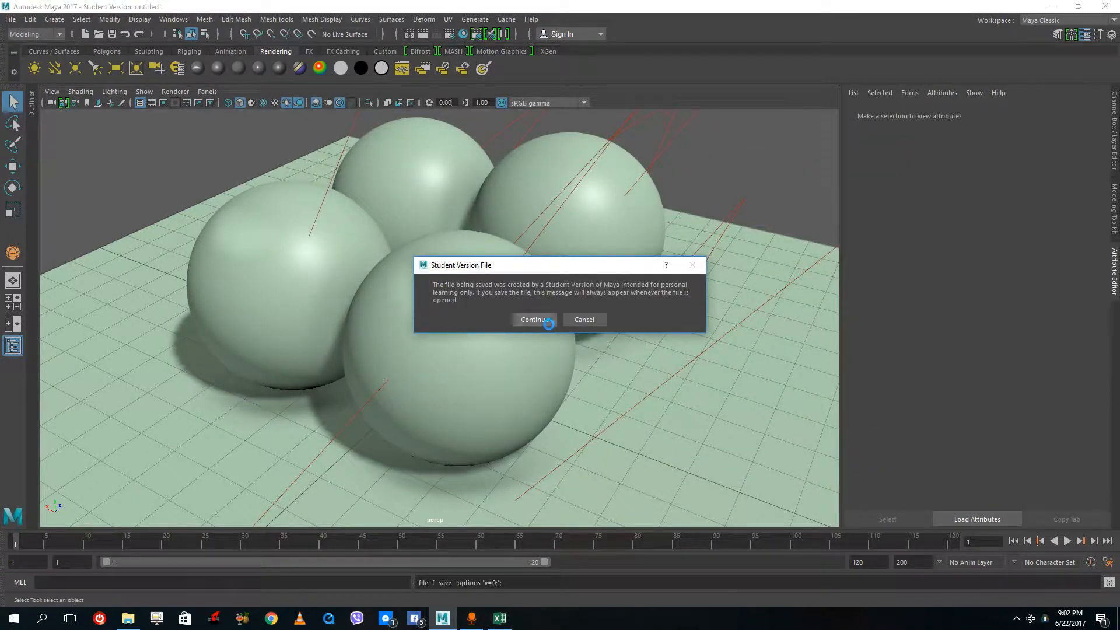
click(546, 320)
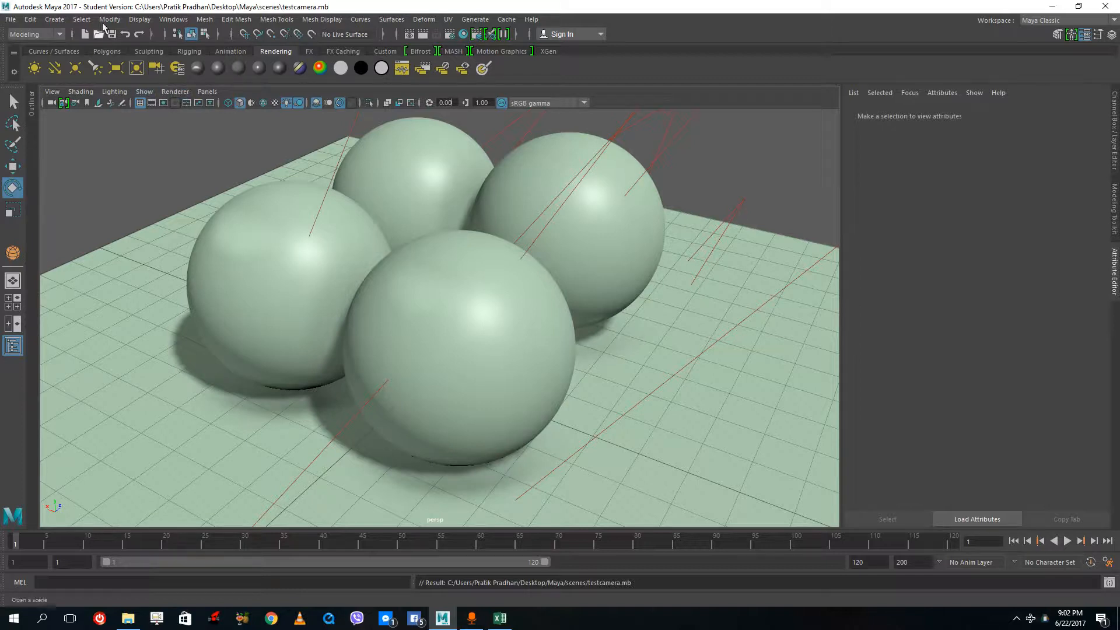
Step: Create a standard camera and look through camera1 in the viewport
click(53, 19)
mouse_move(103, 95)
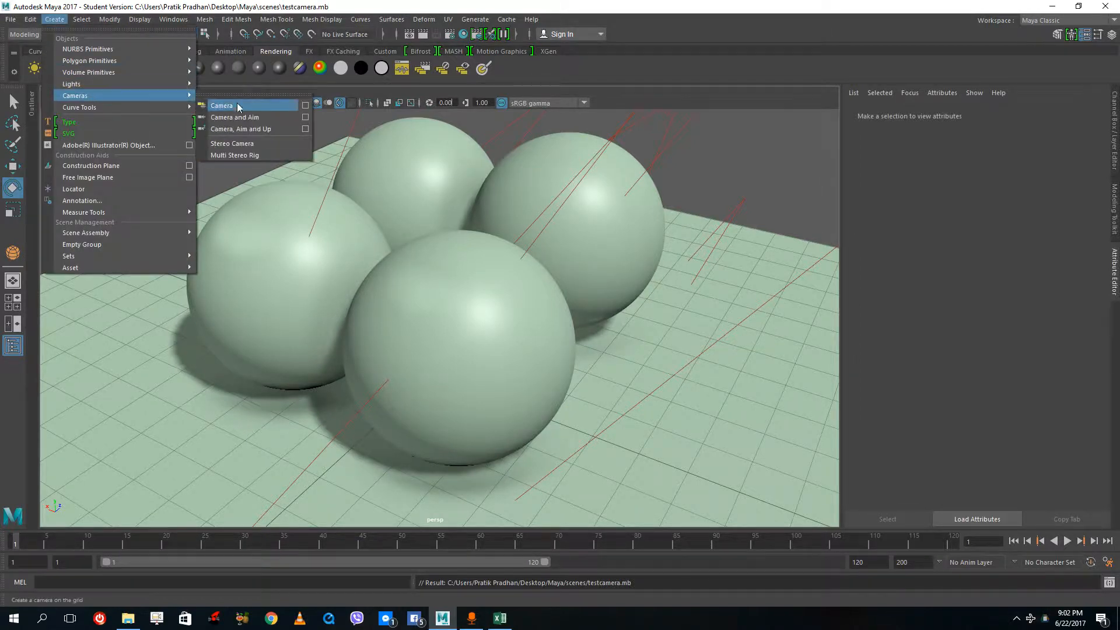
click(236, 108)
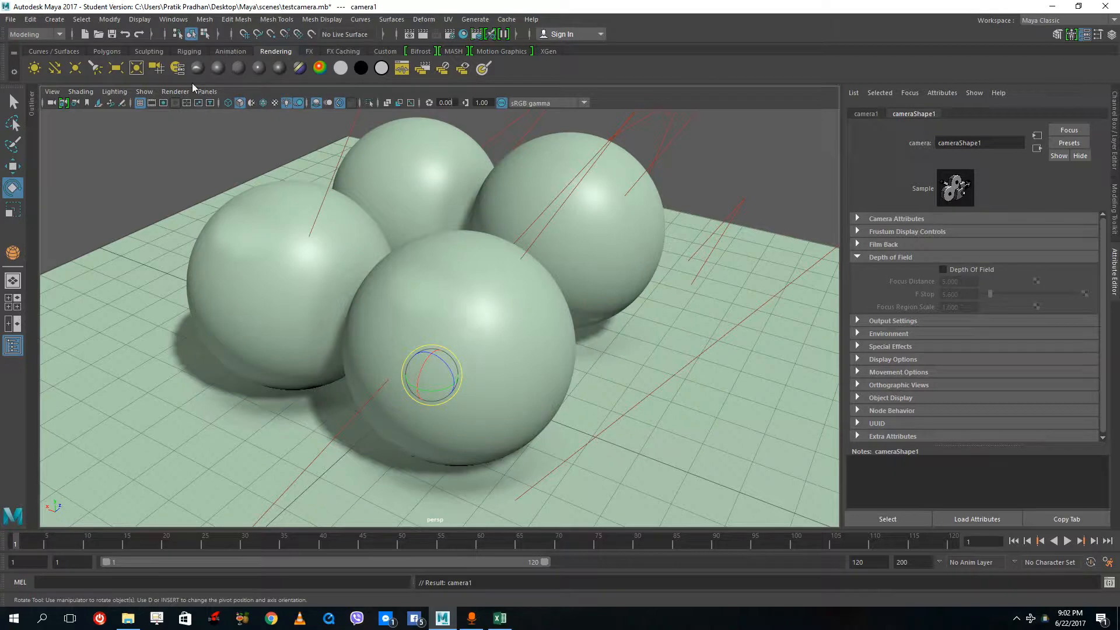
click(207, 92)
mouse_move(249, 104)
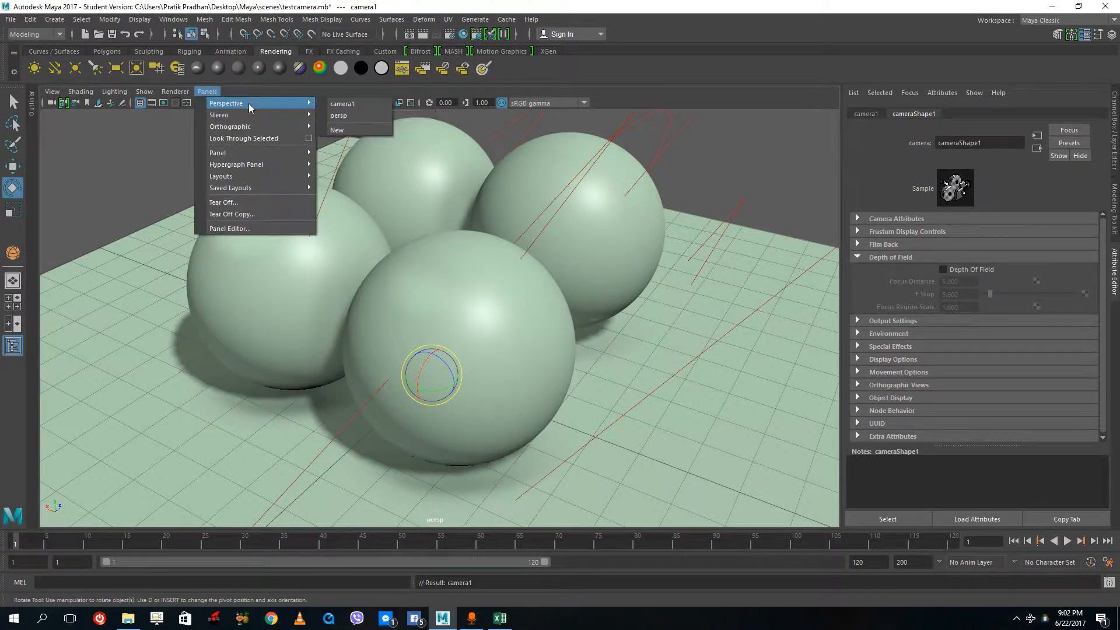
click(365, 107)
Step: Frame the four spheres through camera1 from a raised angle and key the camera at frame 1
scroll(461, 254, down, 10)
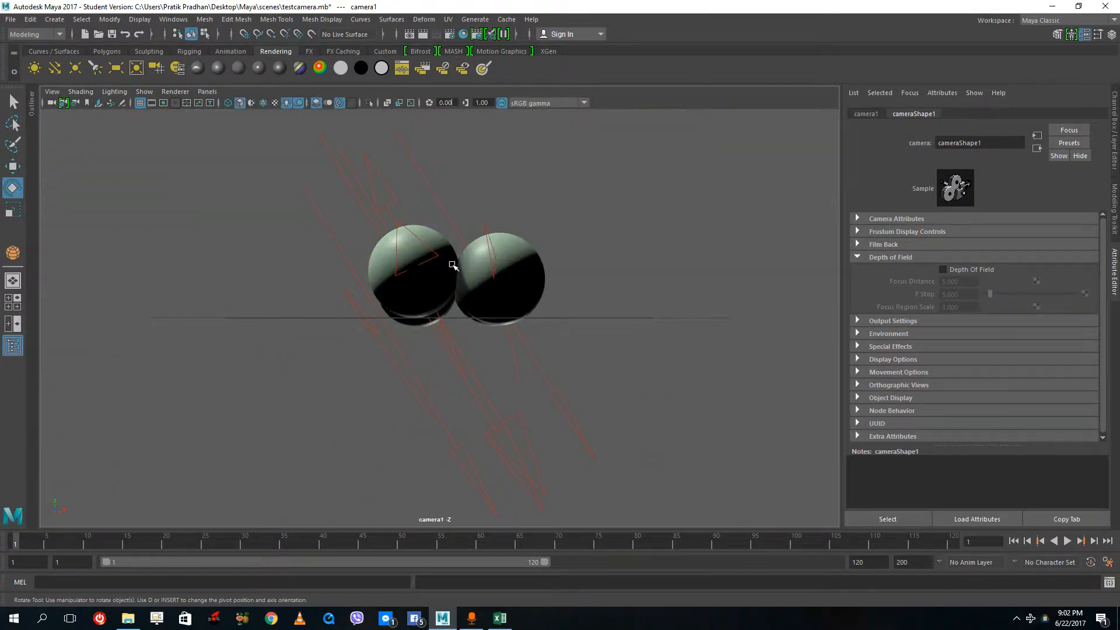
alt+drag(453, 257, 425, 296)
scroll(424, 296, up, 2)
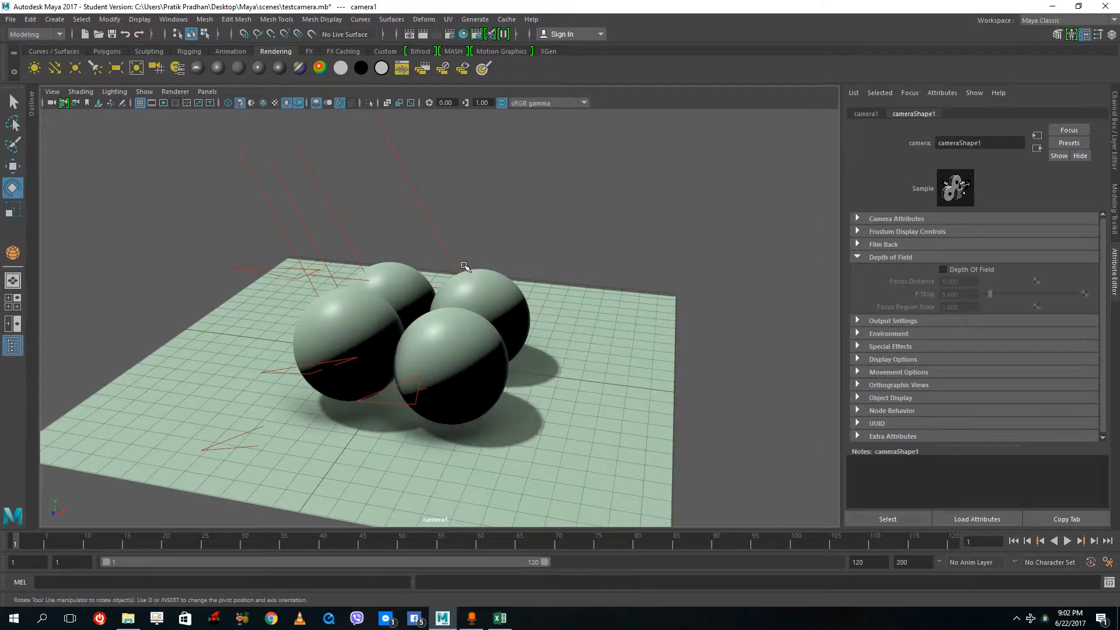
scroll(575, 217, down, 1)
scroll(496, 302, up, 1)
scroll(495, 302, down, 2)
scroll(496, 303, up, 4)
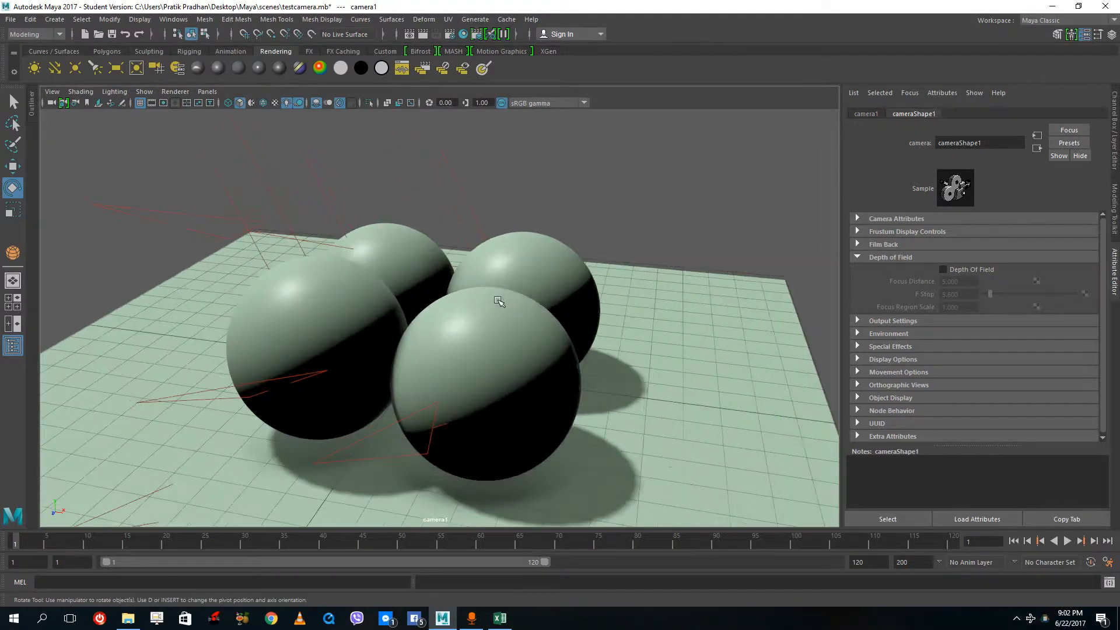
key(s)
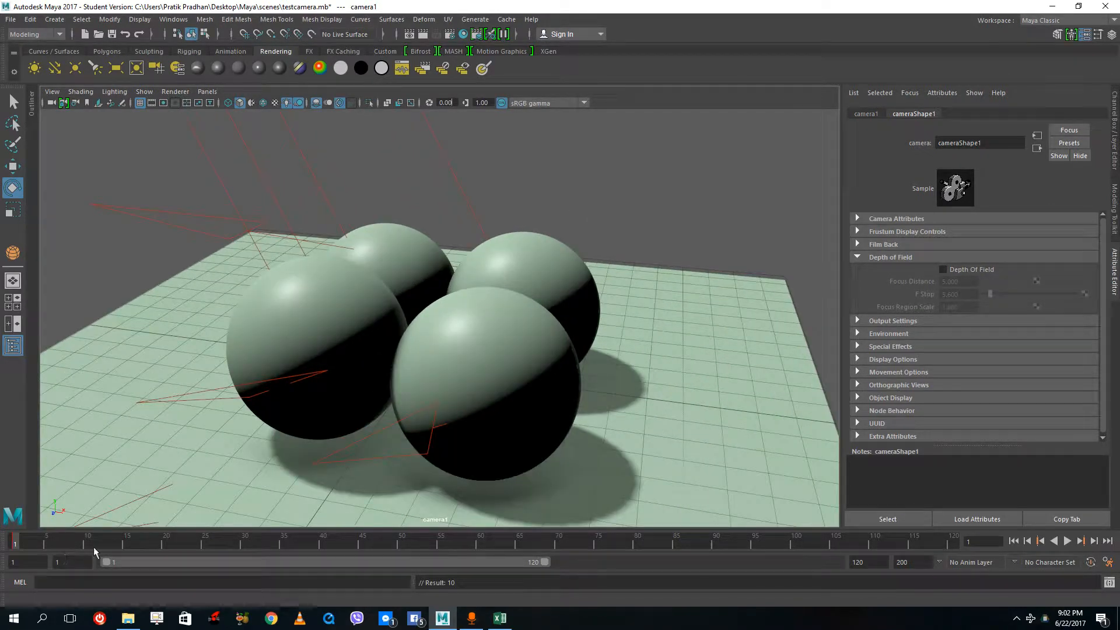
Step: Extend the playback range to frame 200 and key camera1 at frame 95, orbited around to the lit side of the spheres
click(472, 541)
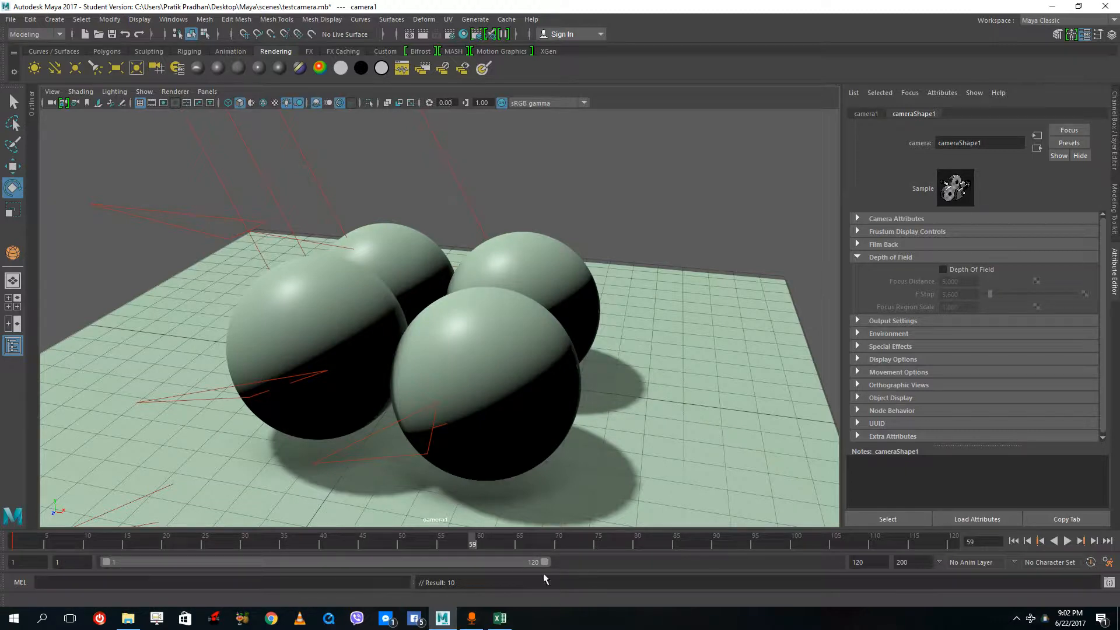
drag(545, 561, 837, 562)
key(alt+v)
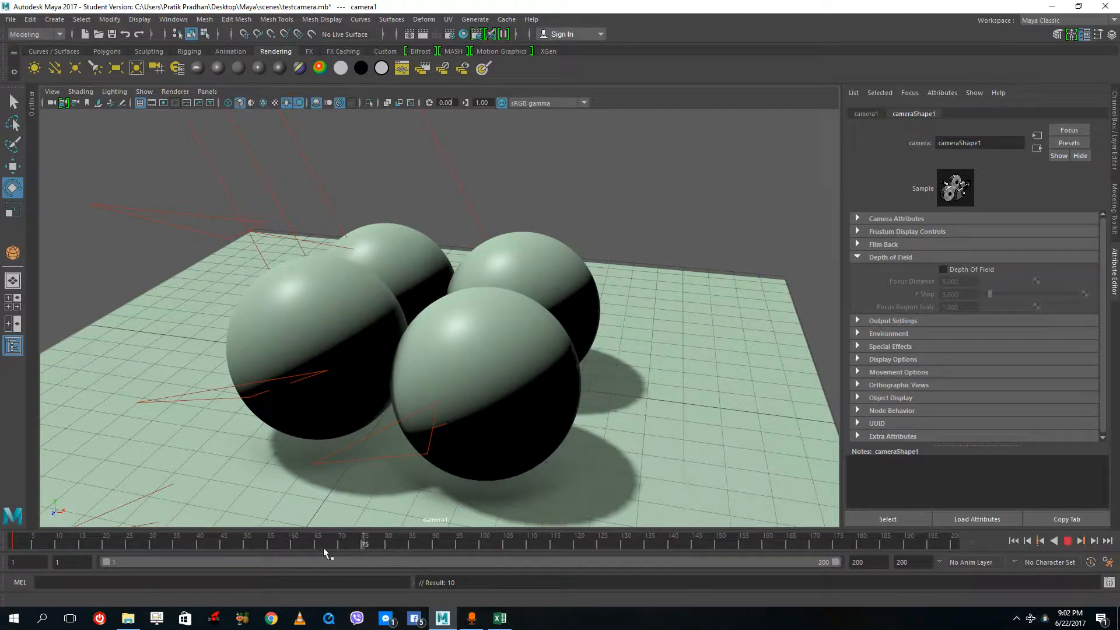
key(alt+v)
alt+drag(375, 459, 594, 456)
key(s)
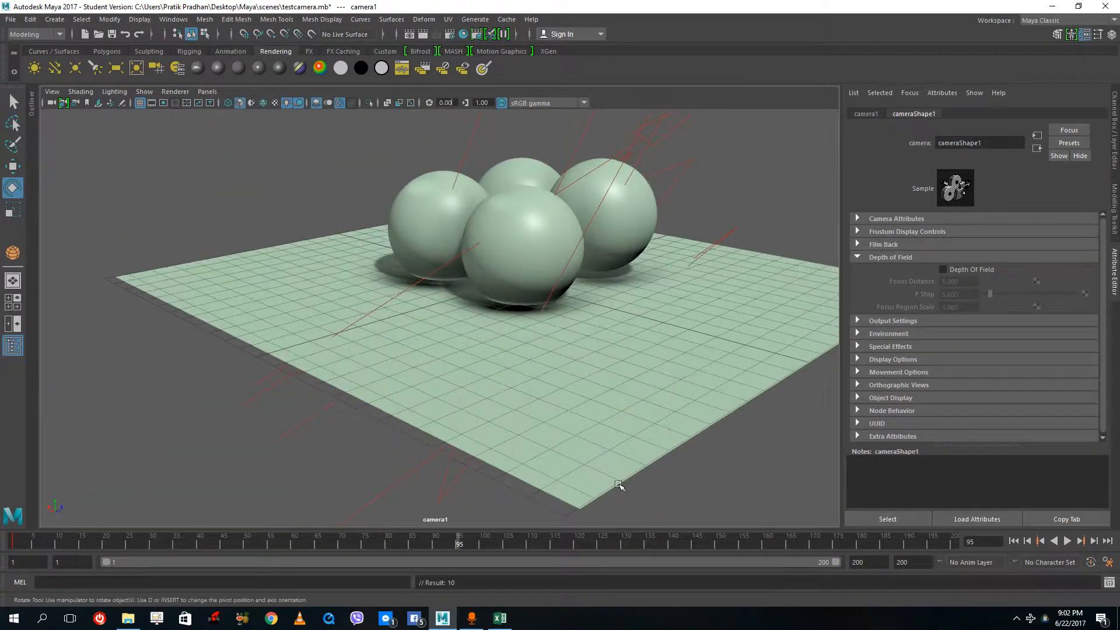
Step: Reframe all four spheres in a low camera view at frame 47 and key camera1 there
key(alt+v)
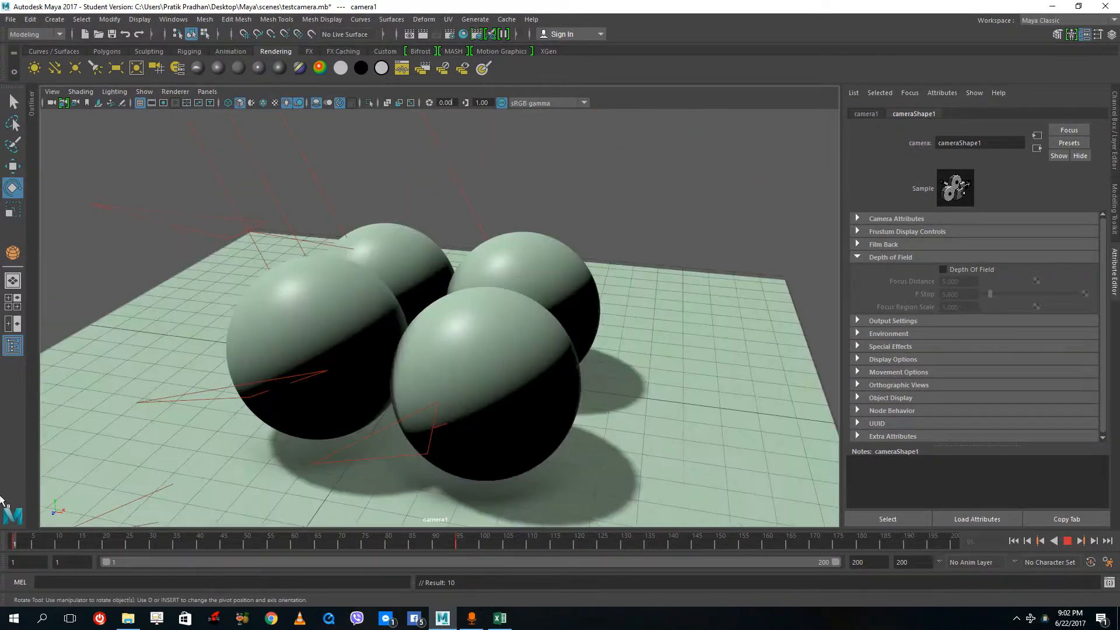
click(233, 538)
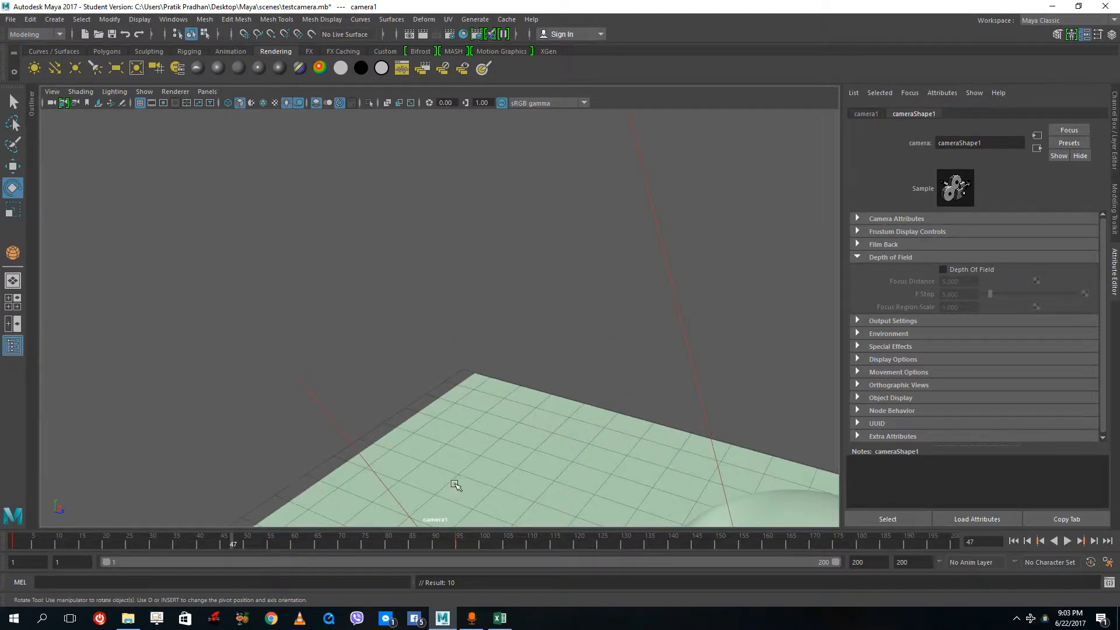
alt+right_drag(365, 350, 265, 263)
alt+drag(603, 493, 455, 445)
alt+middle_drag(318, 450, 479, 422)
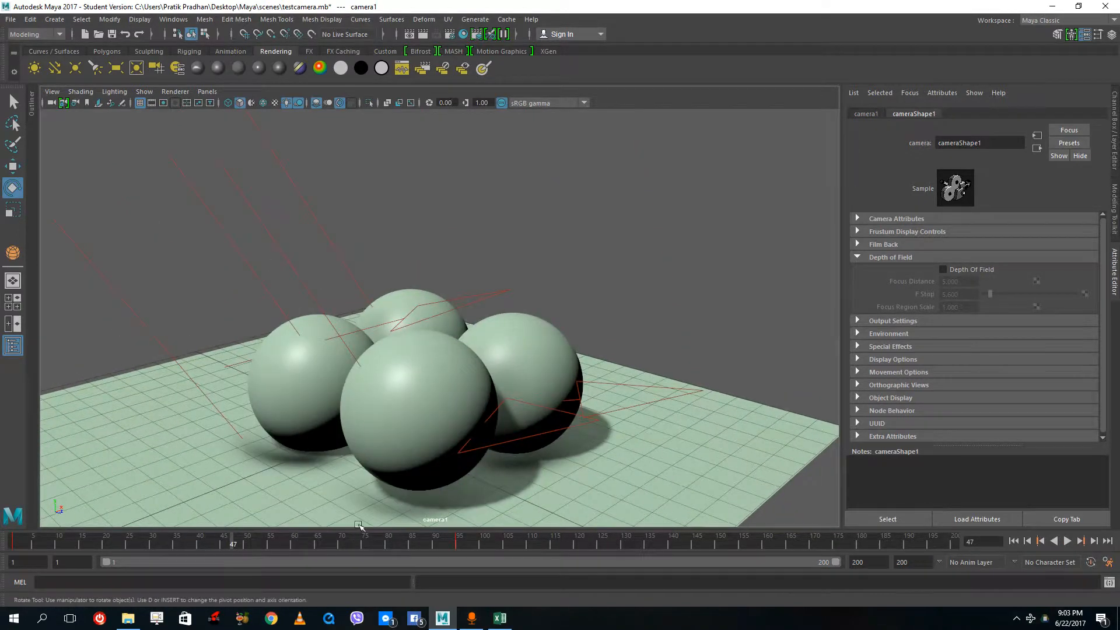
key(s)
Step: Key camera1 at frame 200 with a more distant view of the whole plane, and preview the animation
drag(245, 537, 1003, 549)
scroll(786, 383, down, 3)
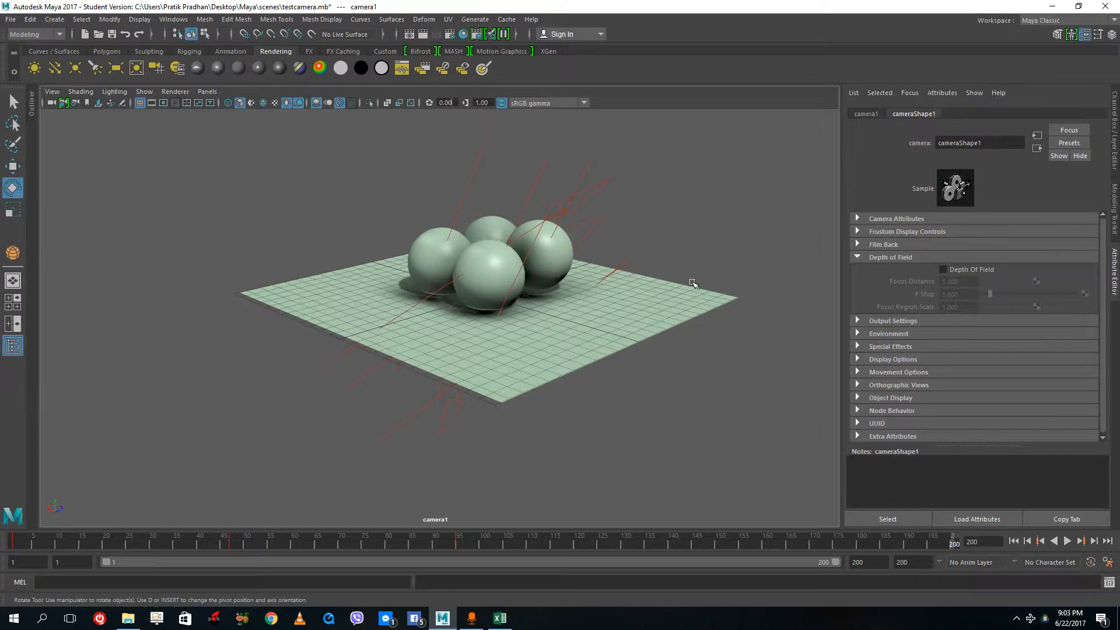
alt+middle_drag(691, 280, 689, 314)
key(alt+v)
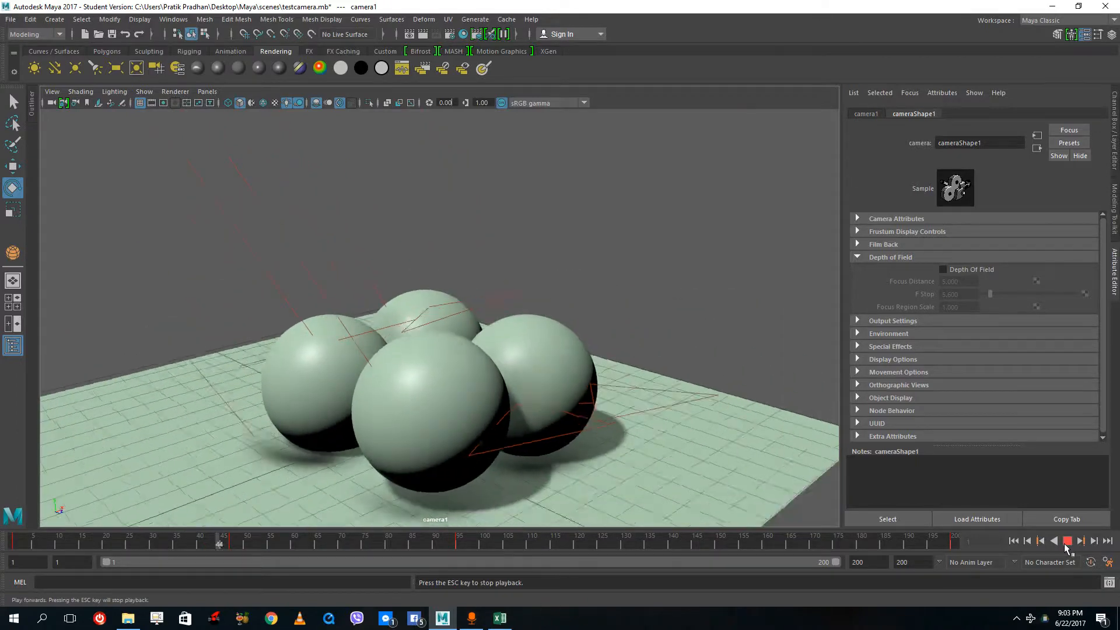
click(1066, 543)
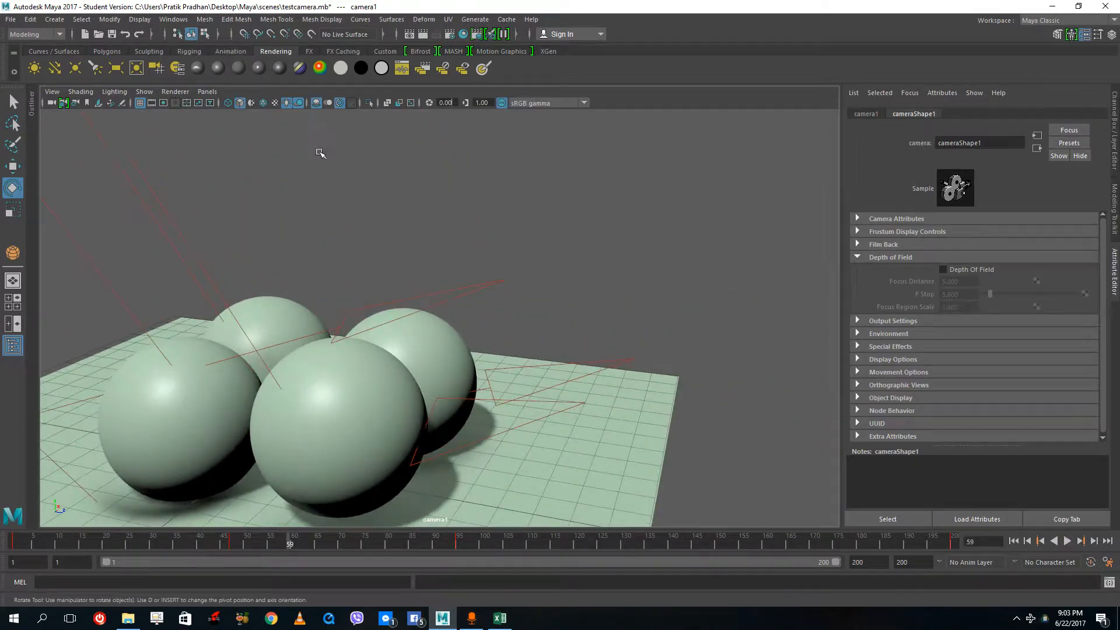
Step: Show the film gate in the camera1 view, play back the camera animation and return to frame 1
click(153, 103)
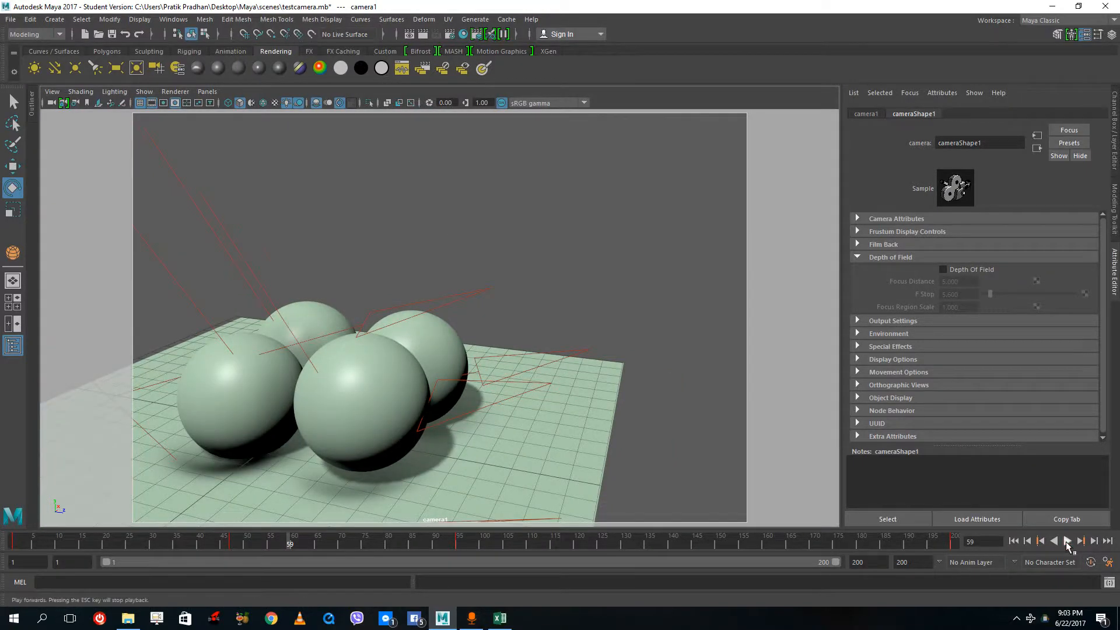
click(1067, 541)
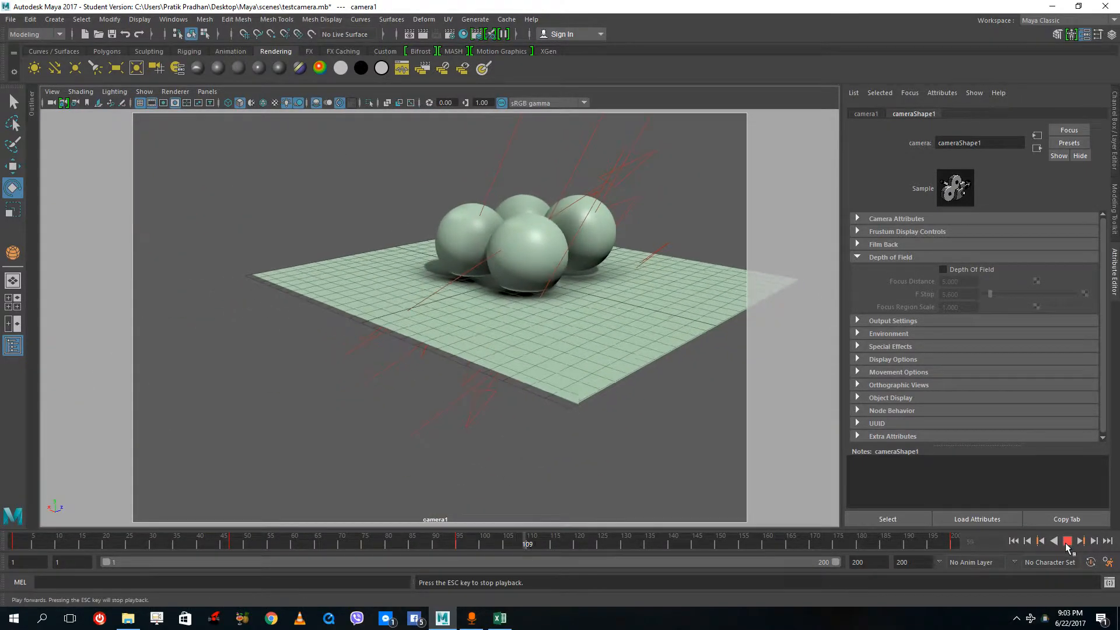
click(1068, 543)
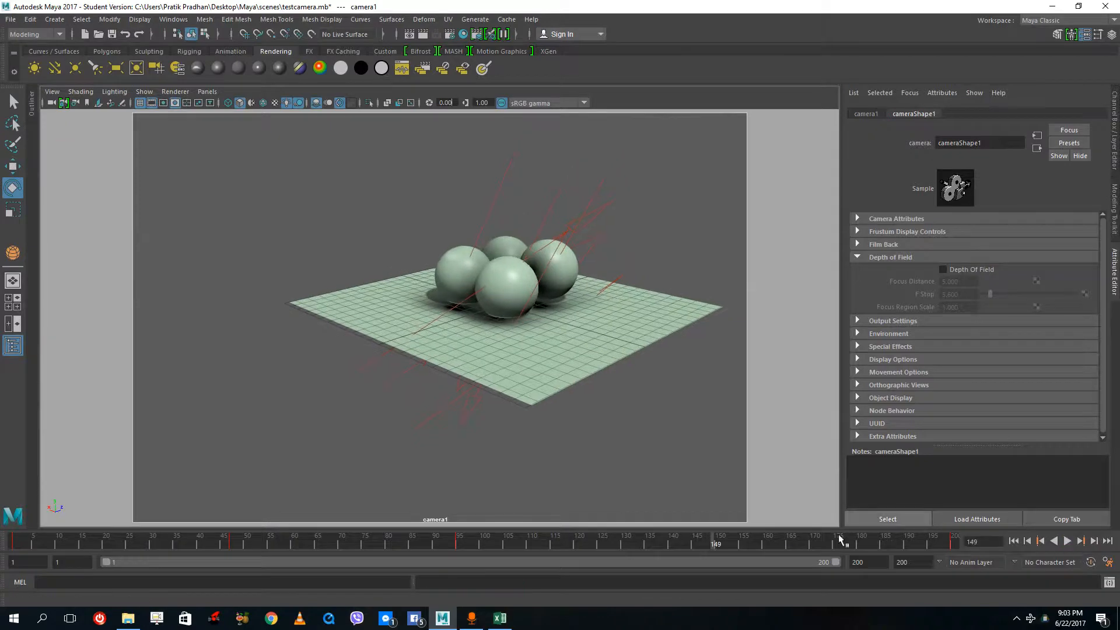
drag(835, 541, 14, 542)
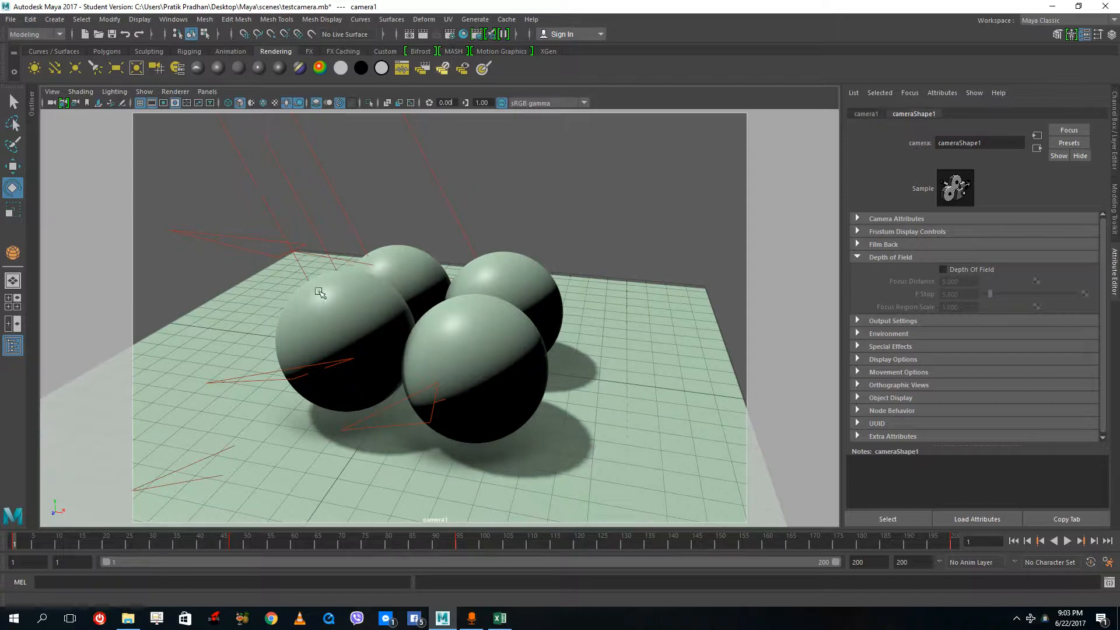
key(alt+v)
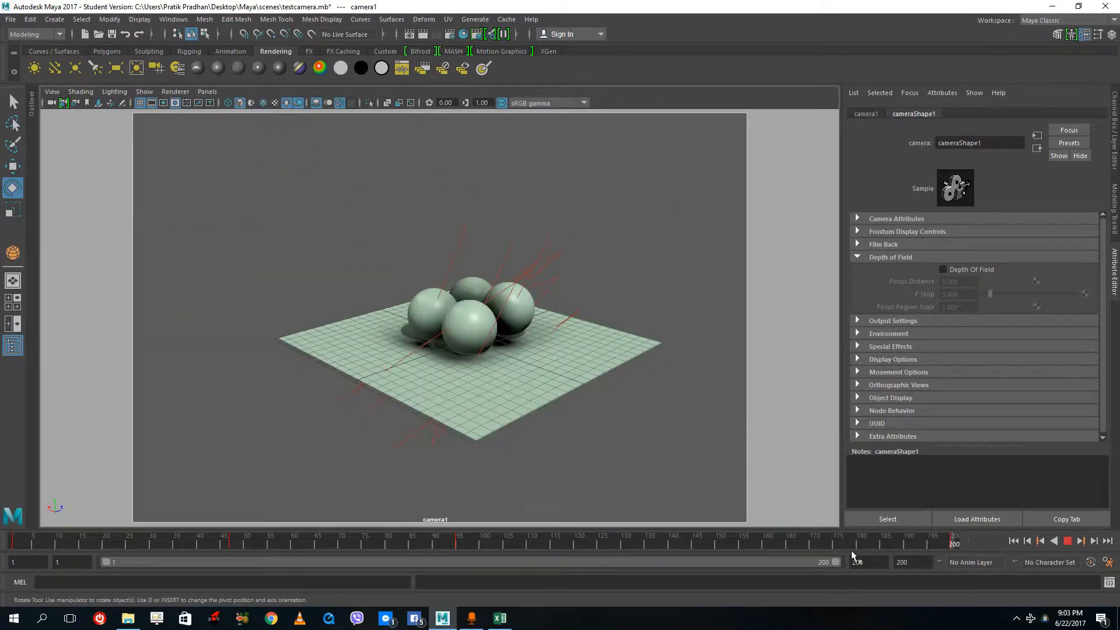
click(4, 547)
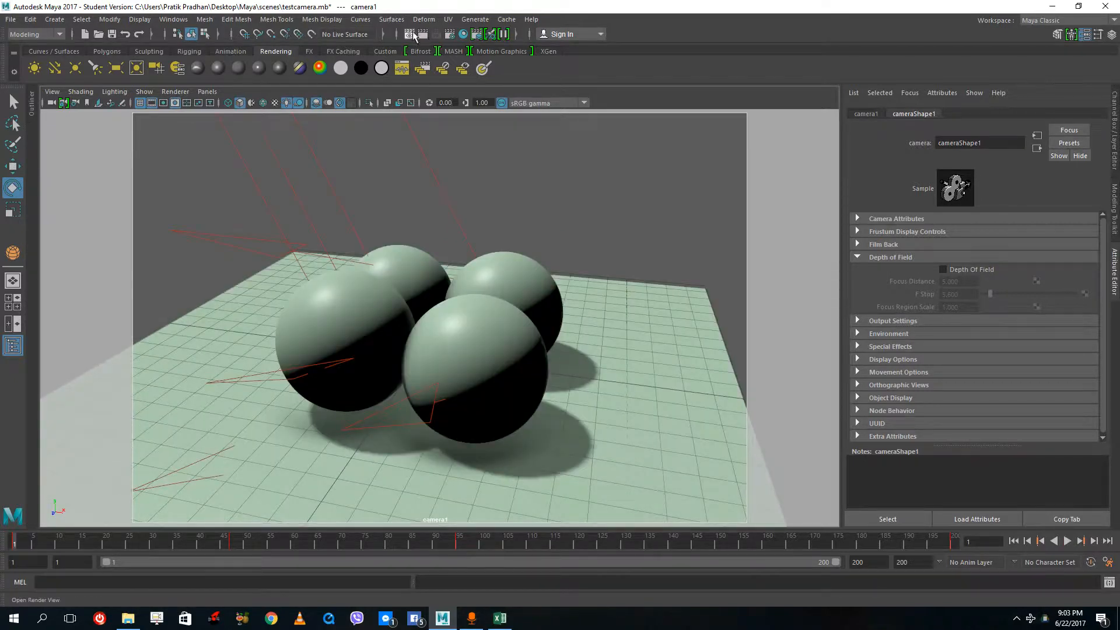
Step: Open the render settings and set the renderer to Maya Software
click(450, 35)
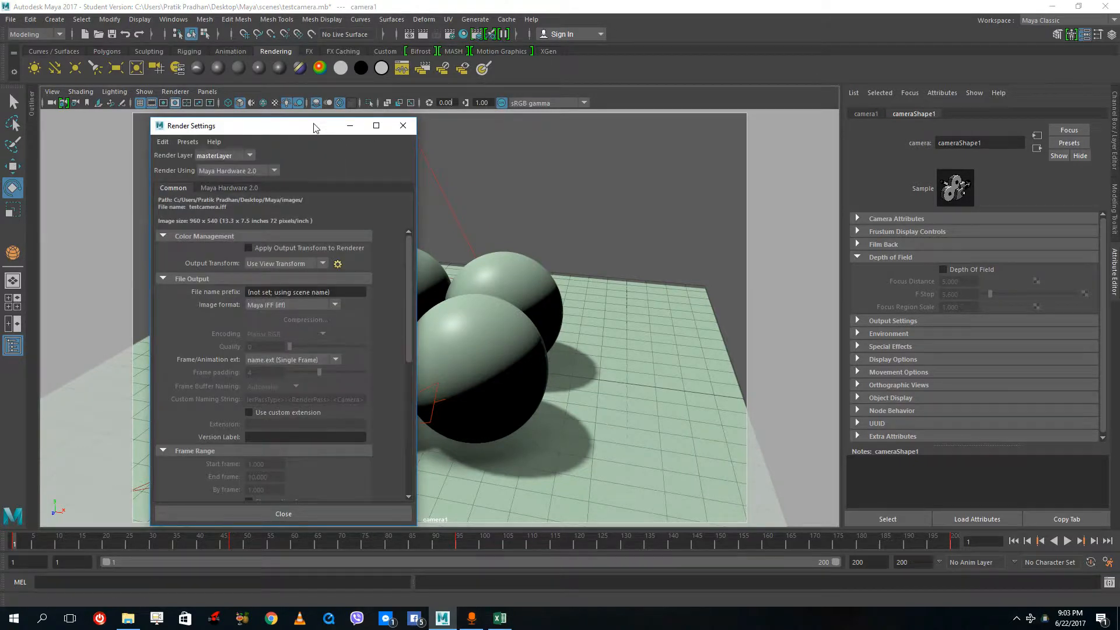
drag(315, 127, 667, 66)
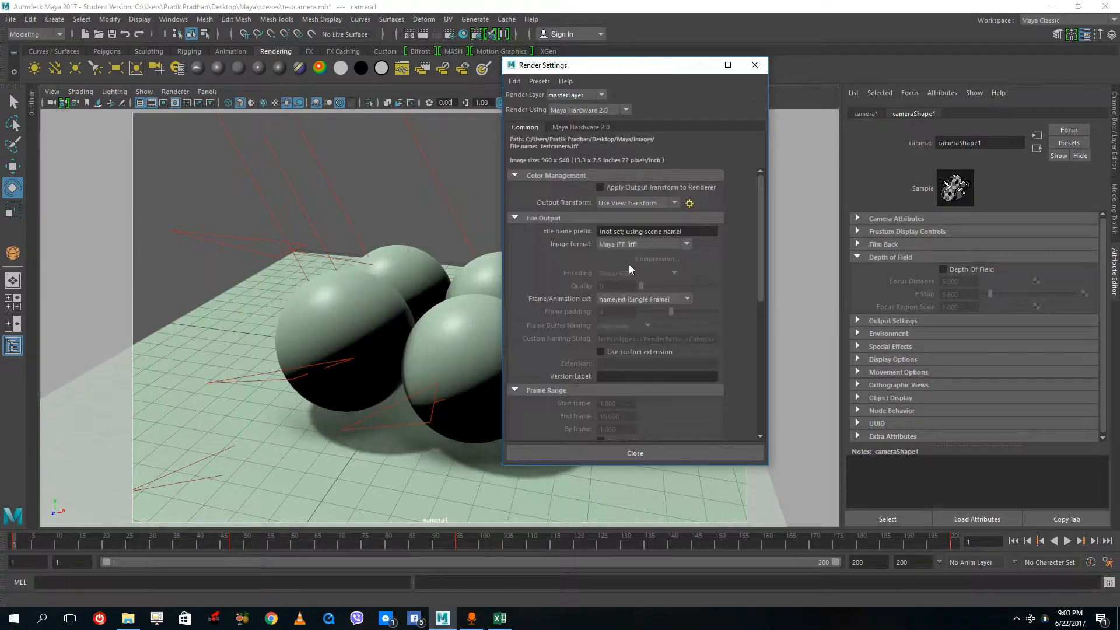
click(601, 110)
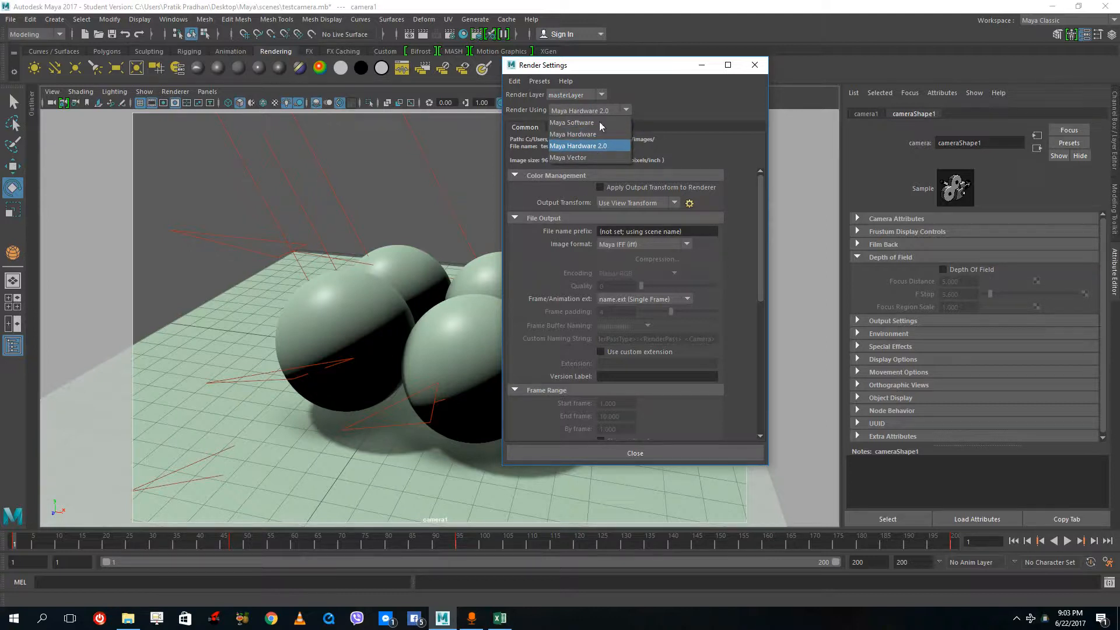
click(600, 121)
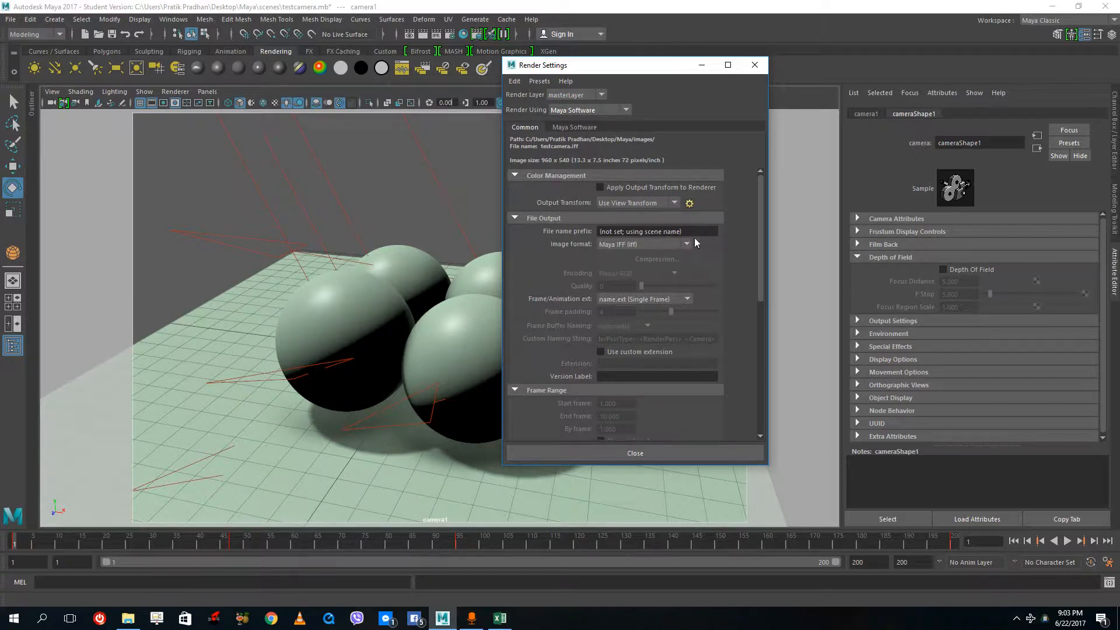
Step: Set the render output image format to JPEG (jpg)
click(610, 244)
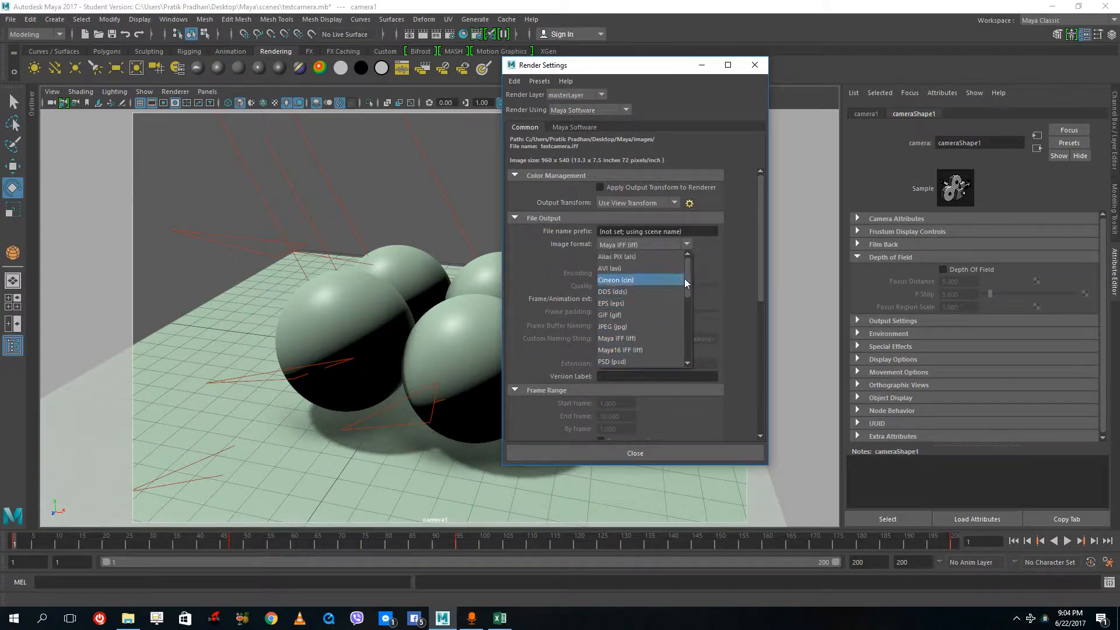
drag(685, 280, 680, 346)
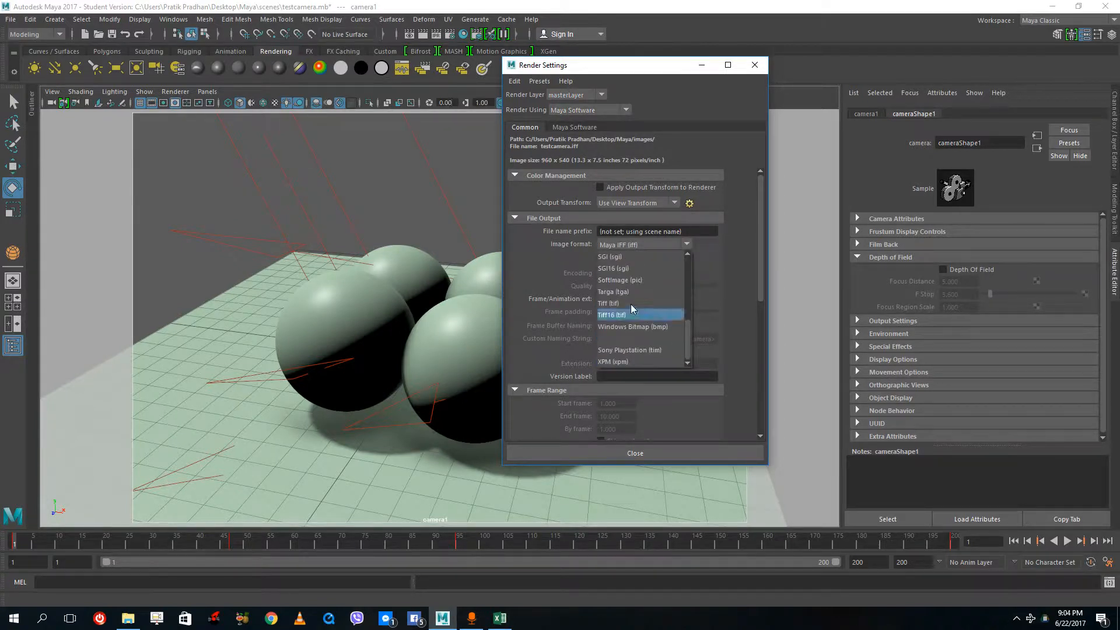
scroll(631, 303, up, 3)
scroll(637, 324, up, 4)
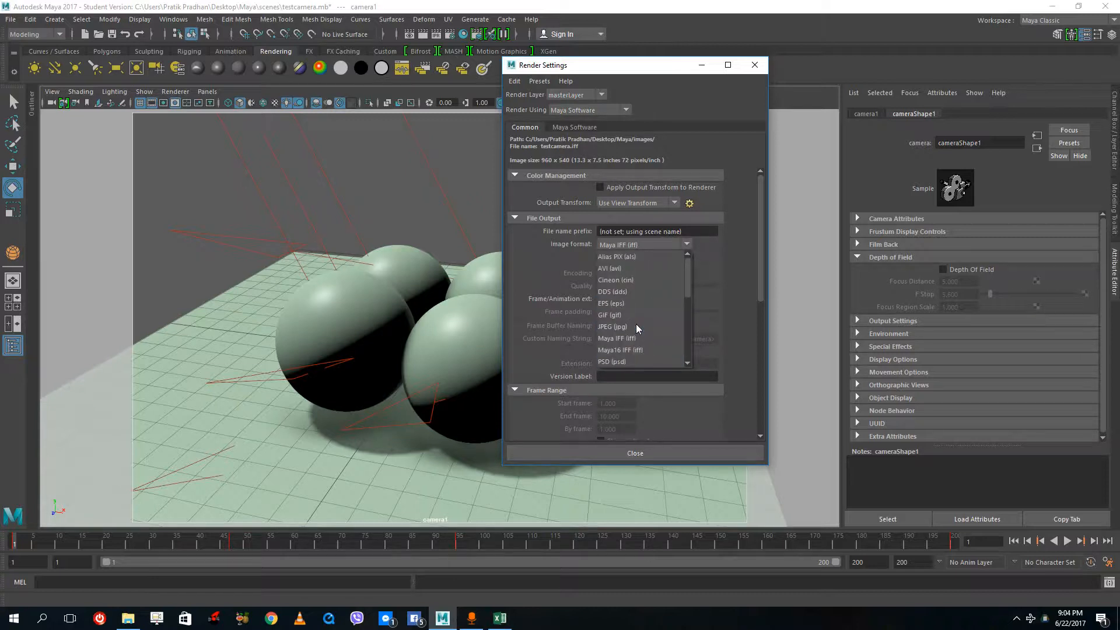
click(622, 326)
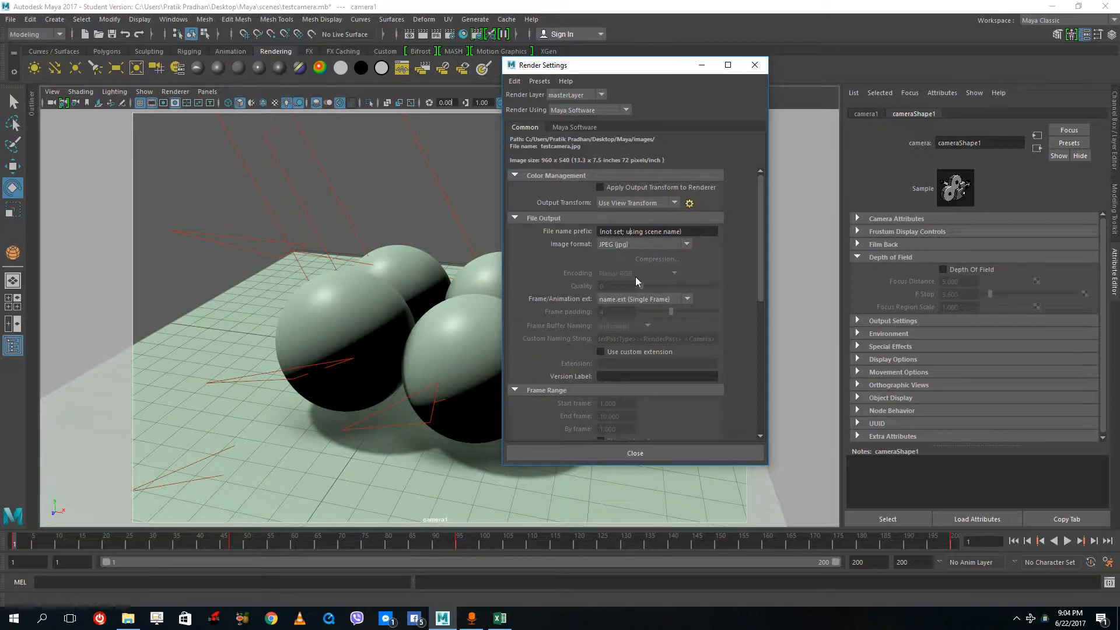
Step: Set the frame/animation naming to name.#.ext and the end frame of the render range to 200
click(657, 299)
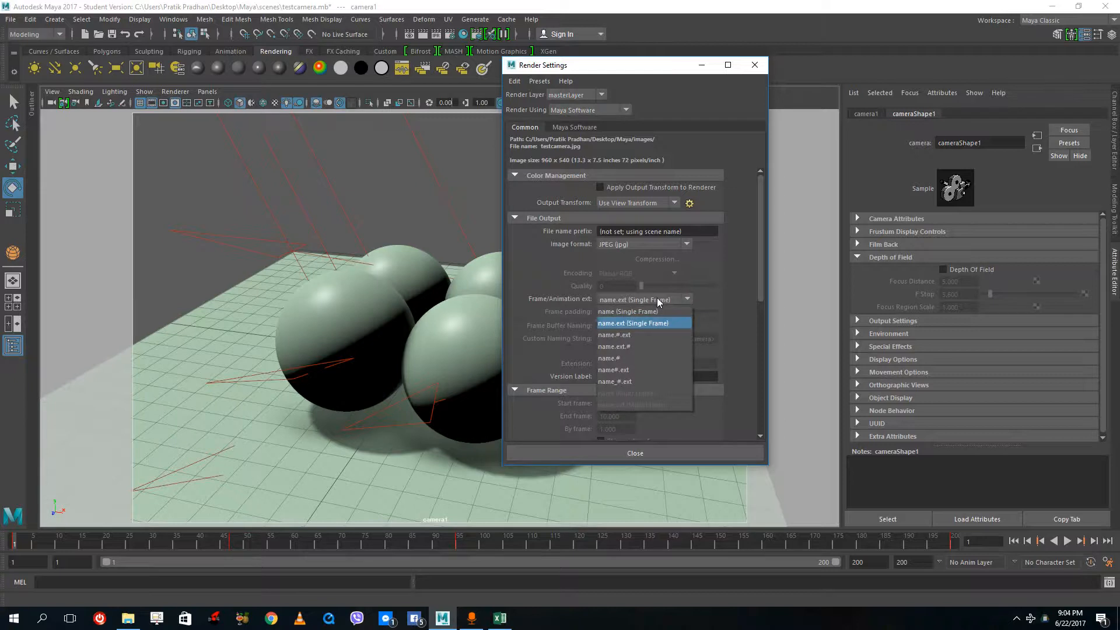
click(624, 336)
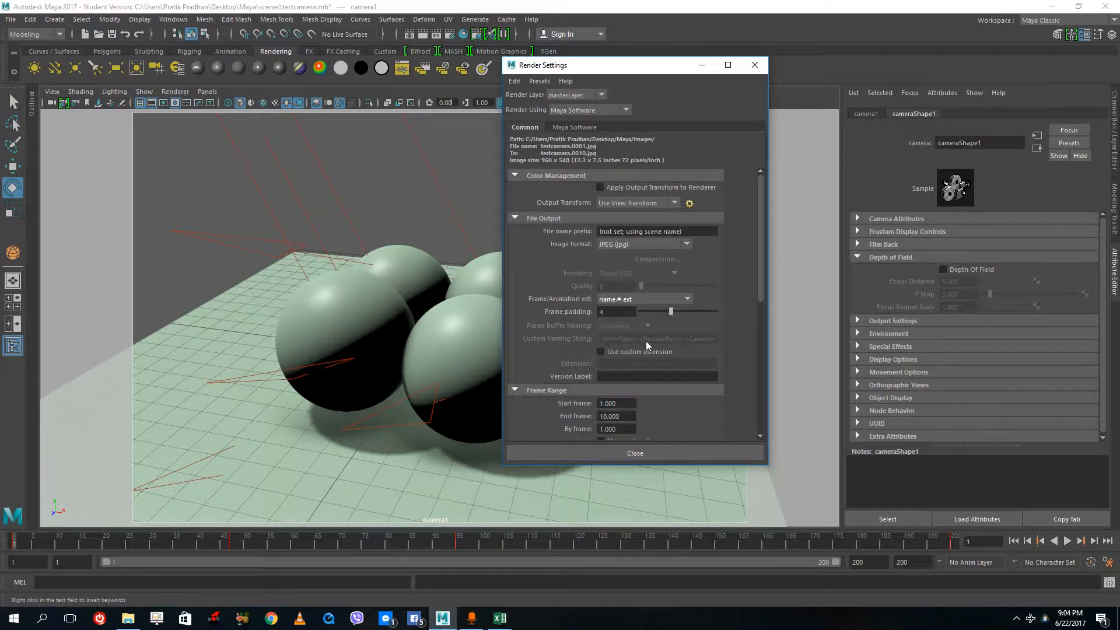
scroll(758, 295, down, 4)
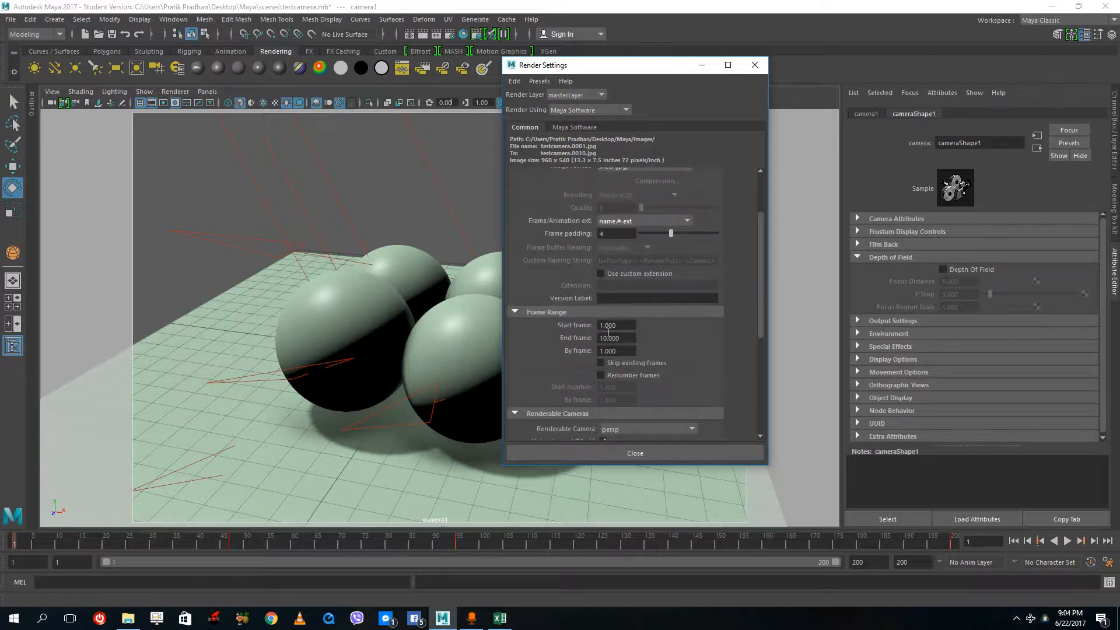
double_click(617, 327)
double_click(601, 350)
drag(625, 340, 575, 338)
text(20)
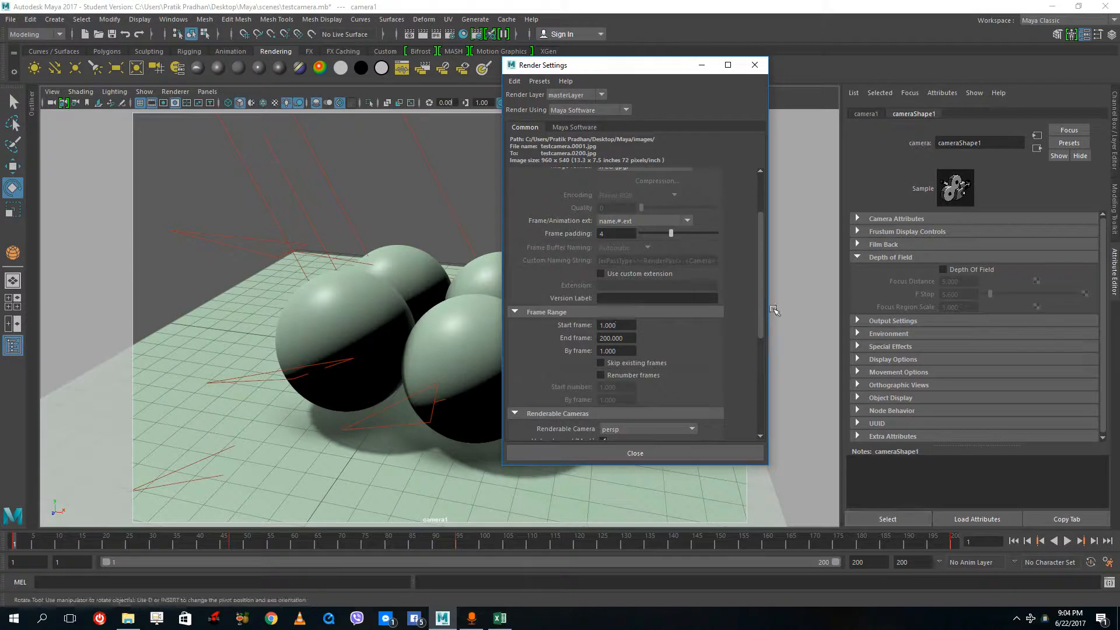
Step: Make camera1 the renderable camera, apply the 640x480 image size preset and close the render settings
drag(760, 304, 758, 379)
click(649, 270)
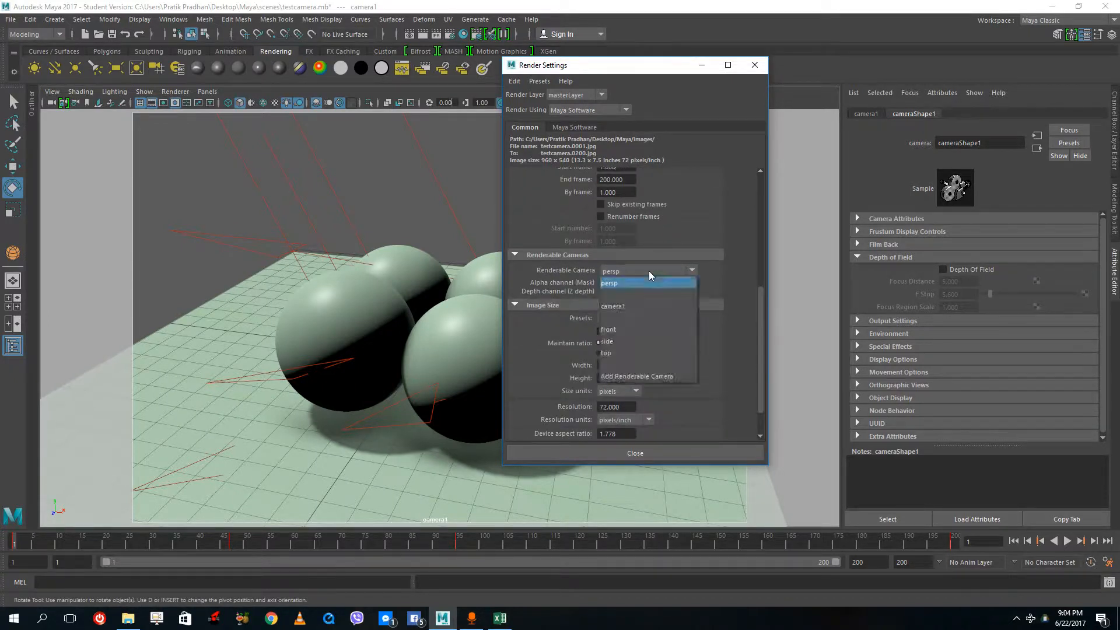
click(639, 307)
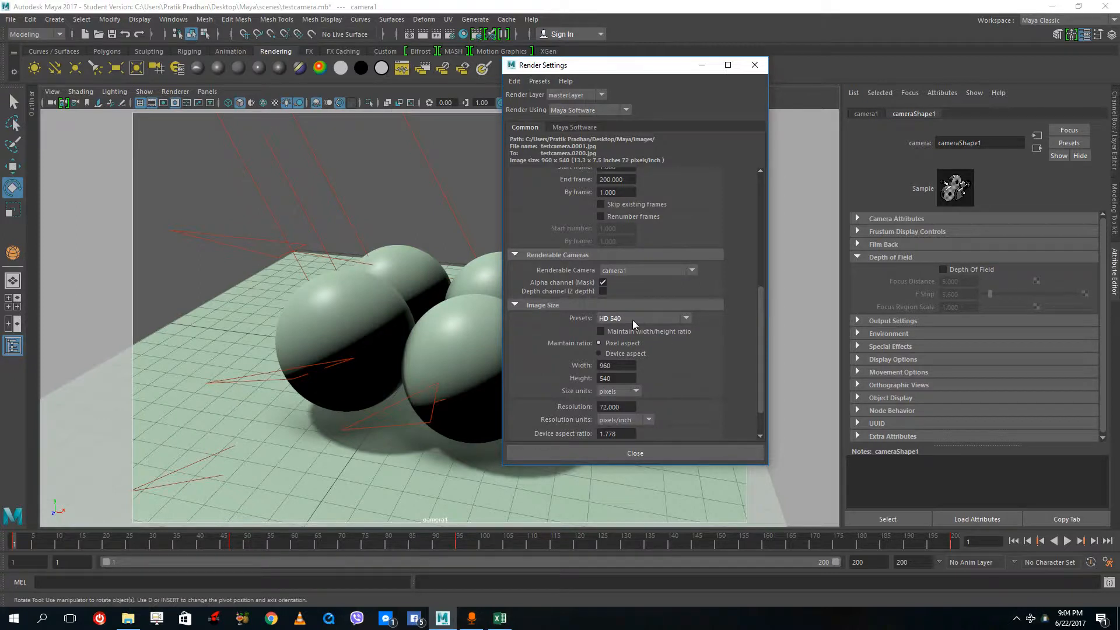
click(650, 323)
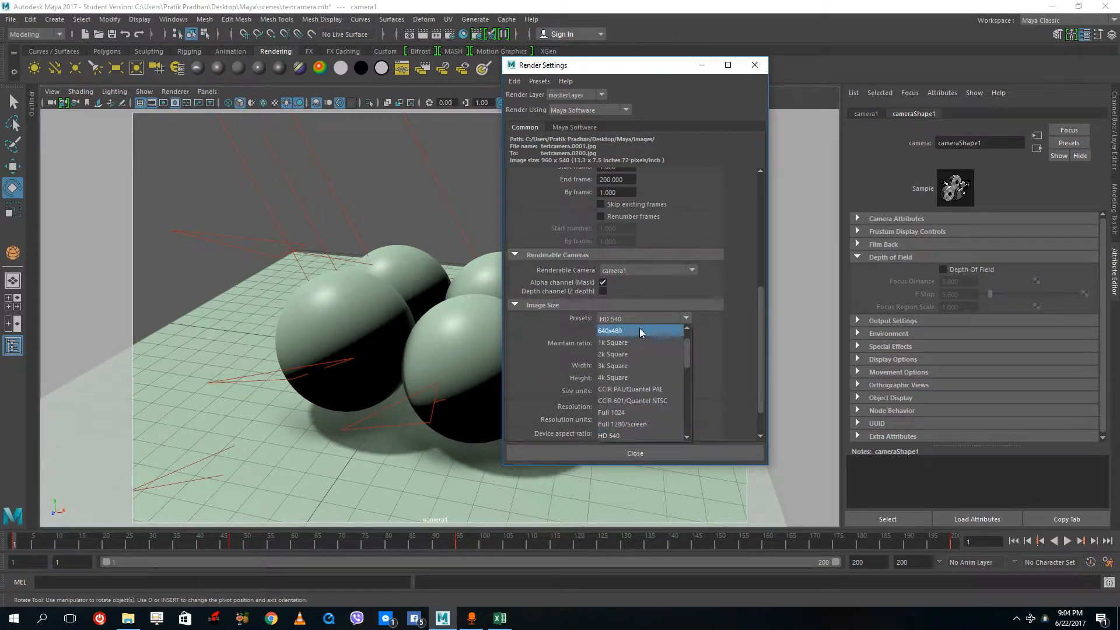
click(640, 332)
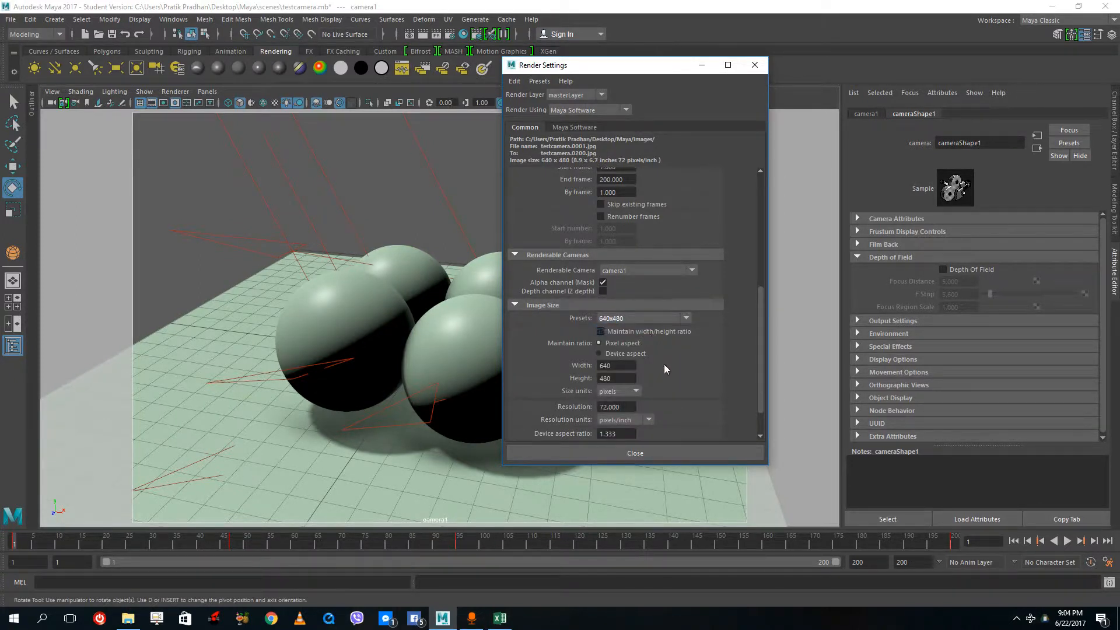
scroll(670, 419, down, 3)
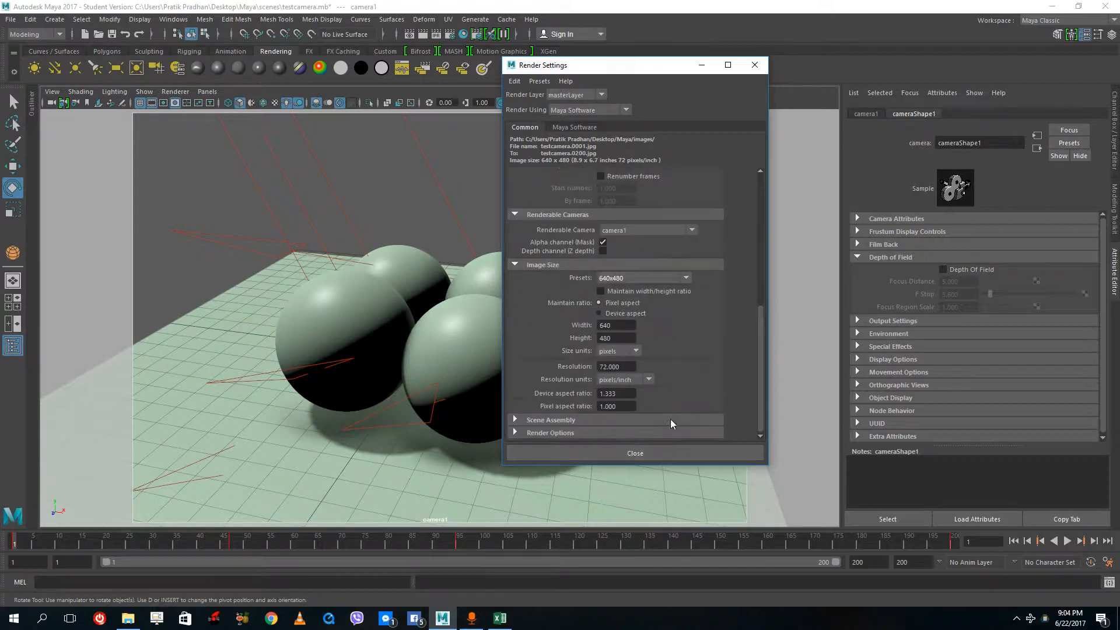
click(615, 455)
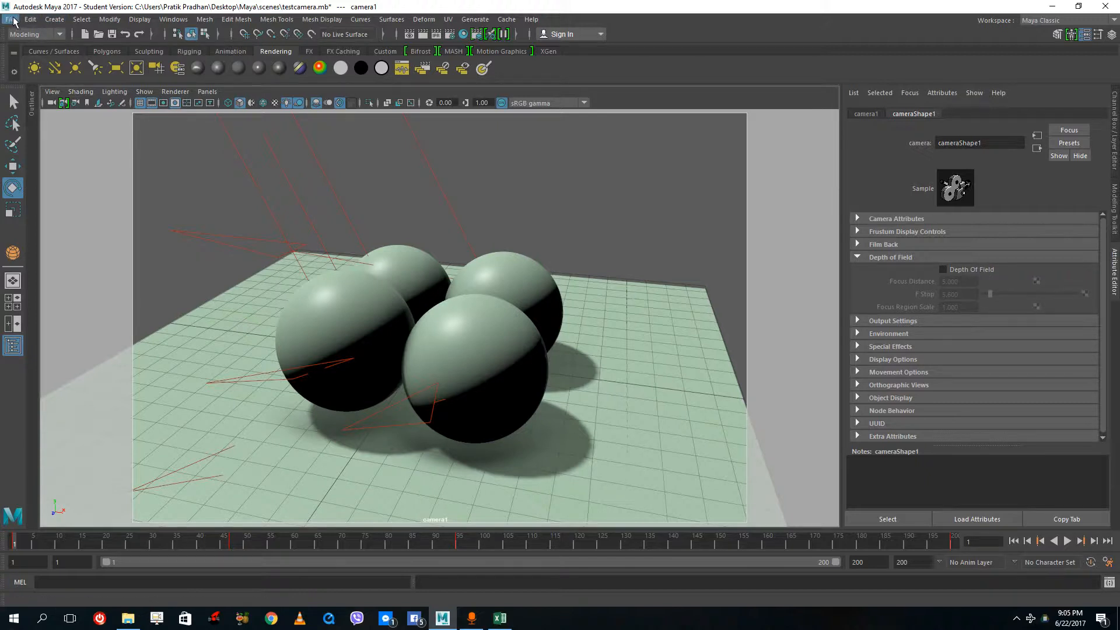
Step: Switch to the Rendering menu set and start a batch render on all available processors, accepting the student version notice
click(32, 34)
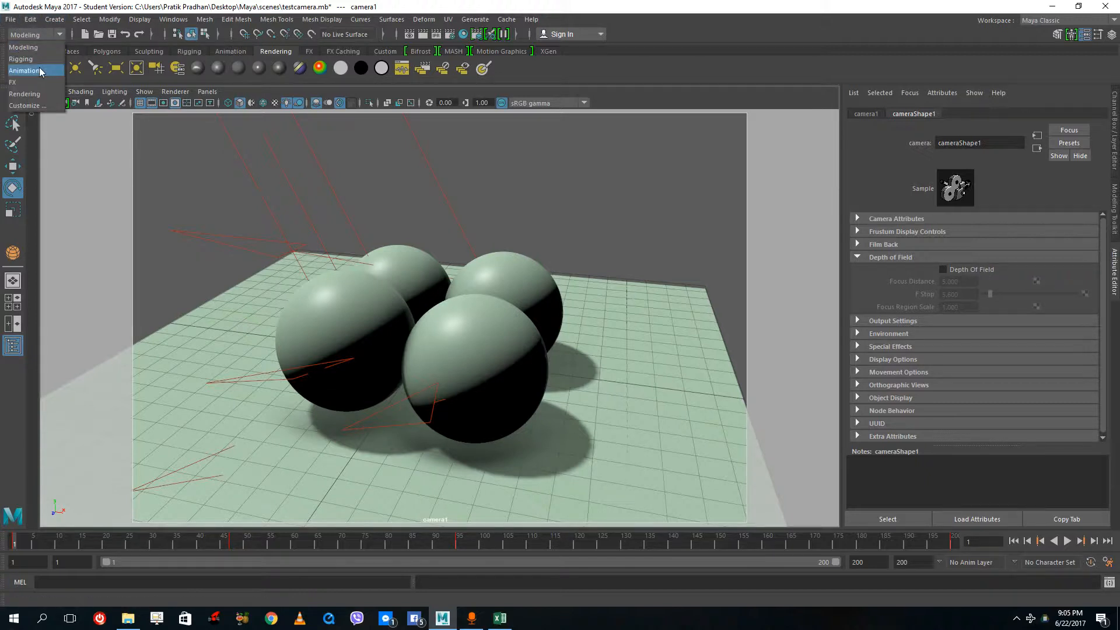
click(24, 94)
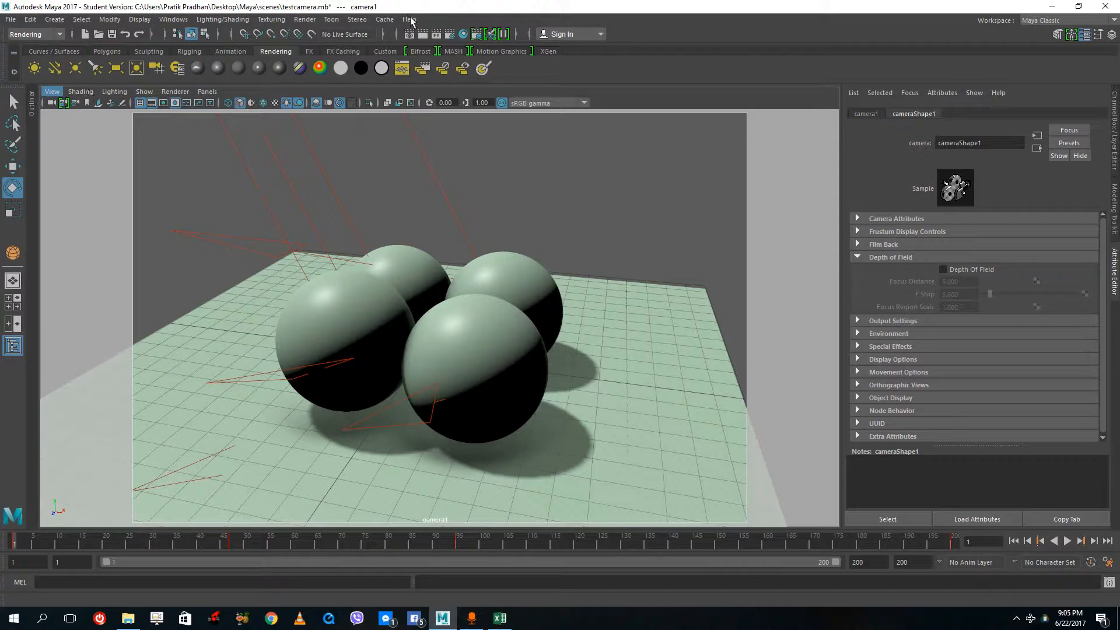
click(306, 23)
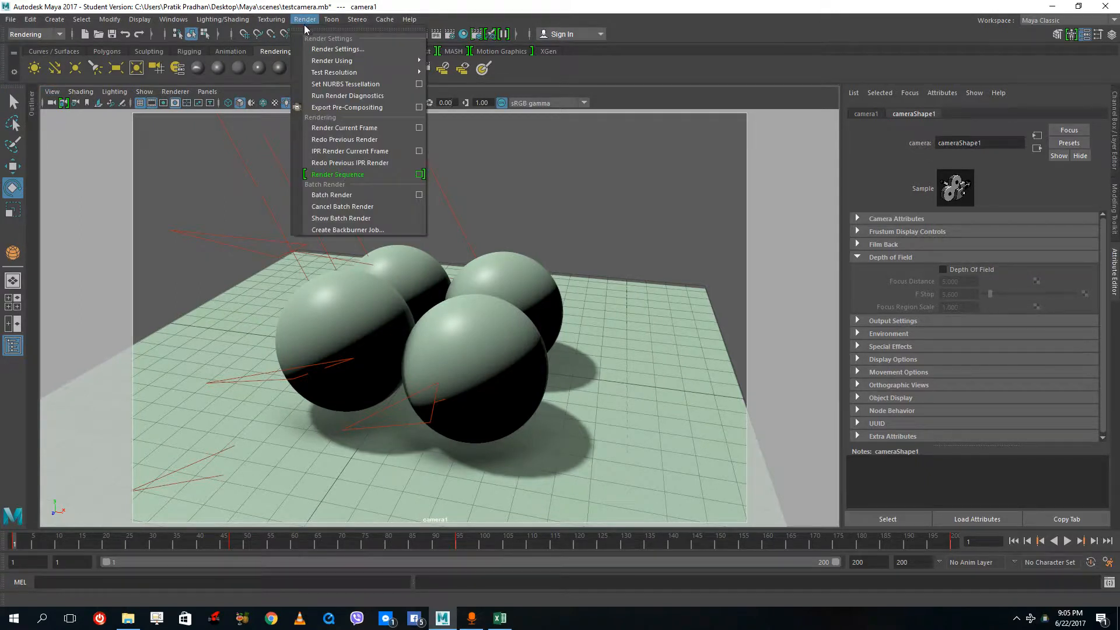
click(420, 195)
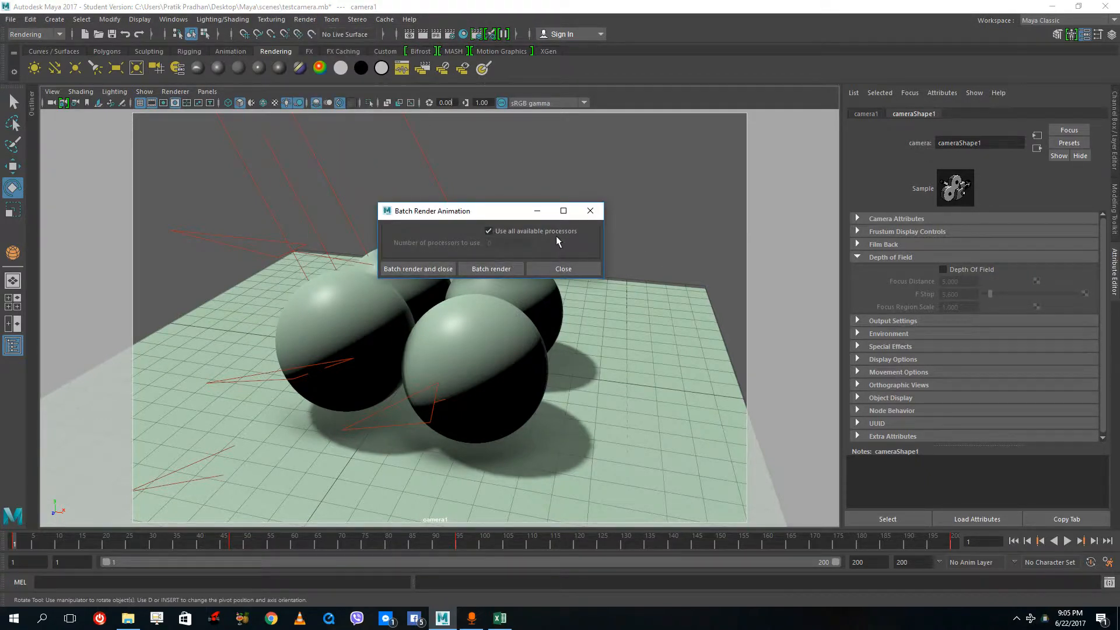
click(490, 268)
click(619, 414)
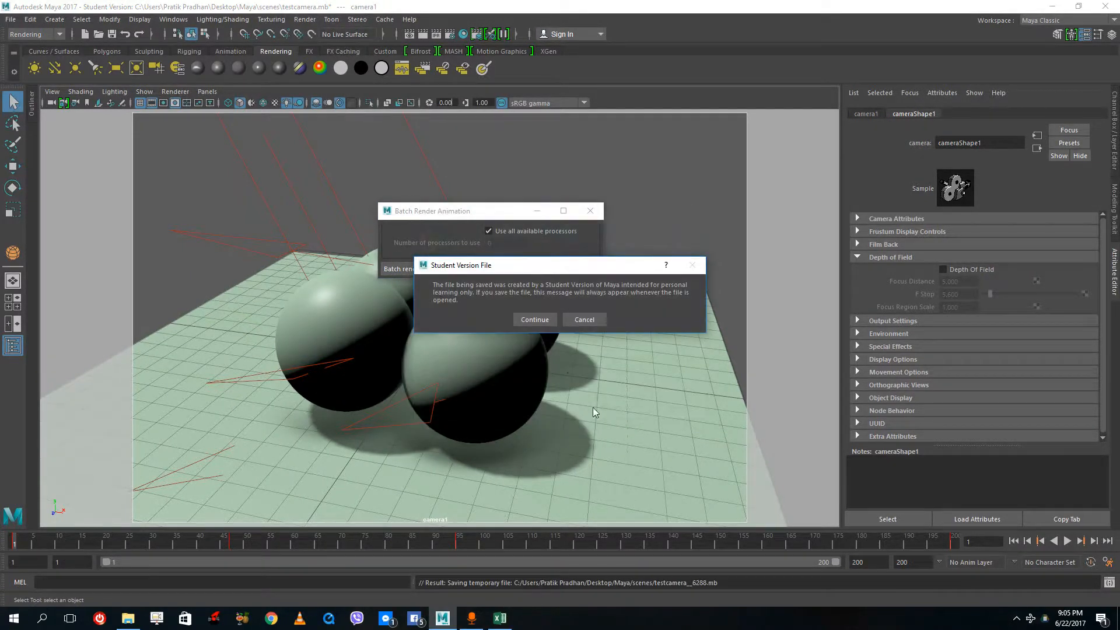
click(536, 322)
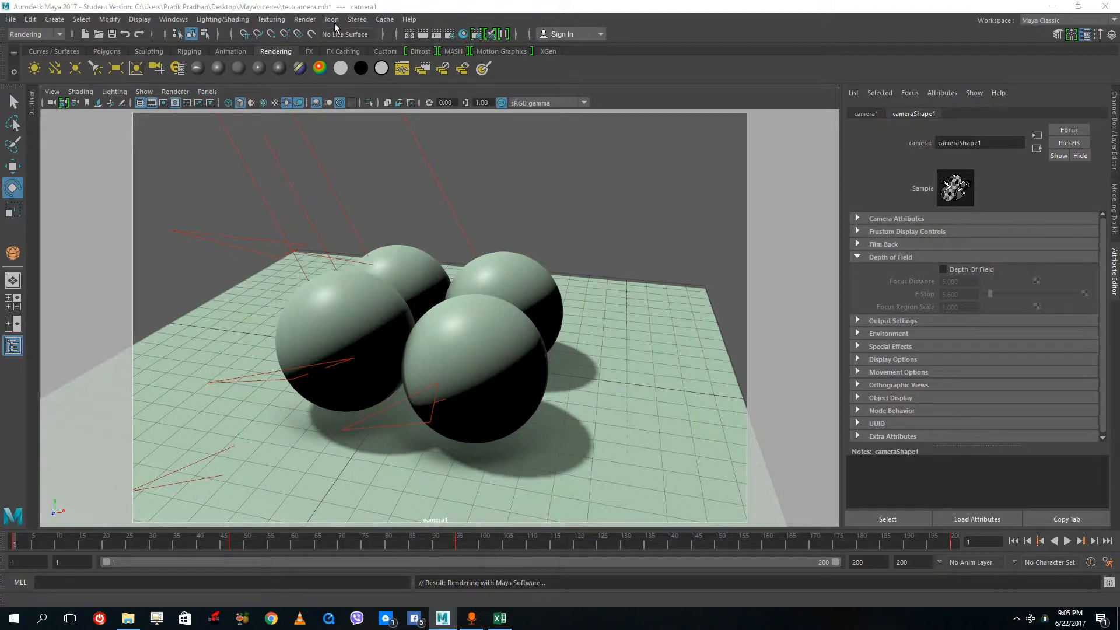
Step: Open the Script Editor and enlarge its window to follow the progress of the batch render
click(305, 19)
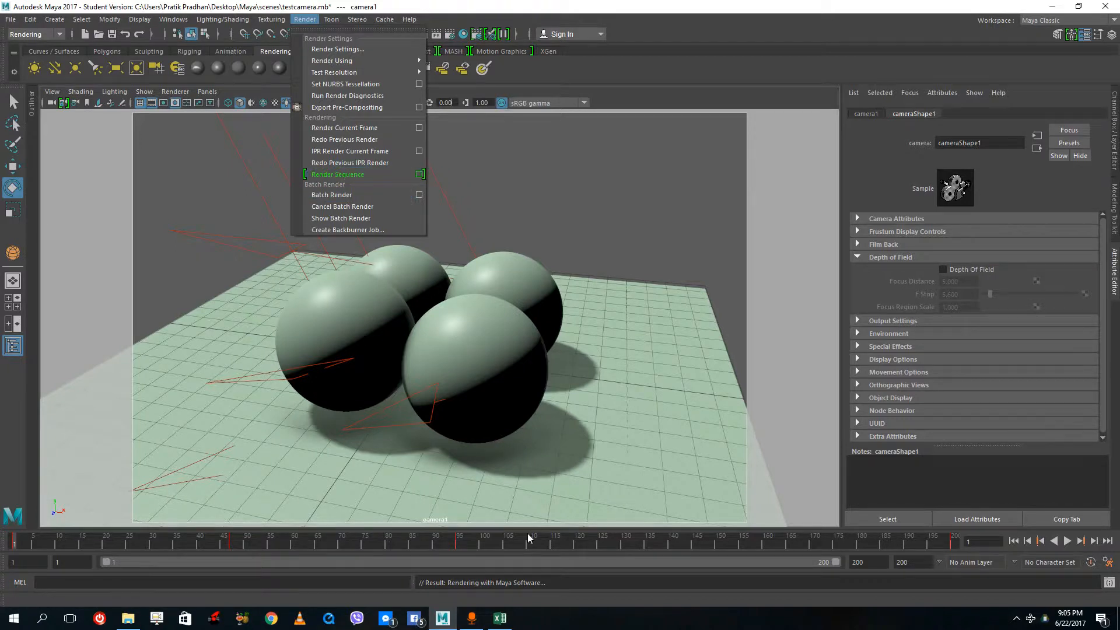
click(546, 585)
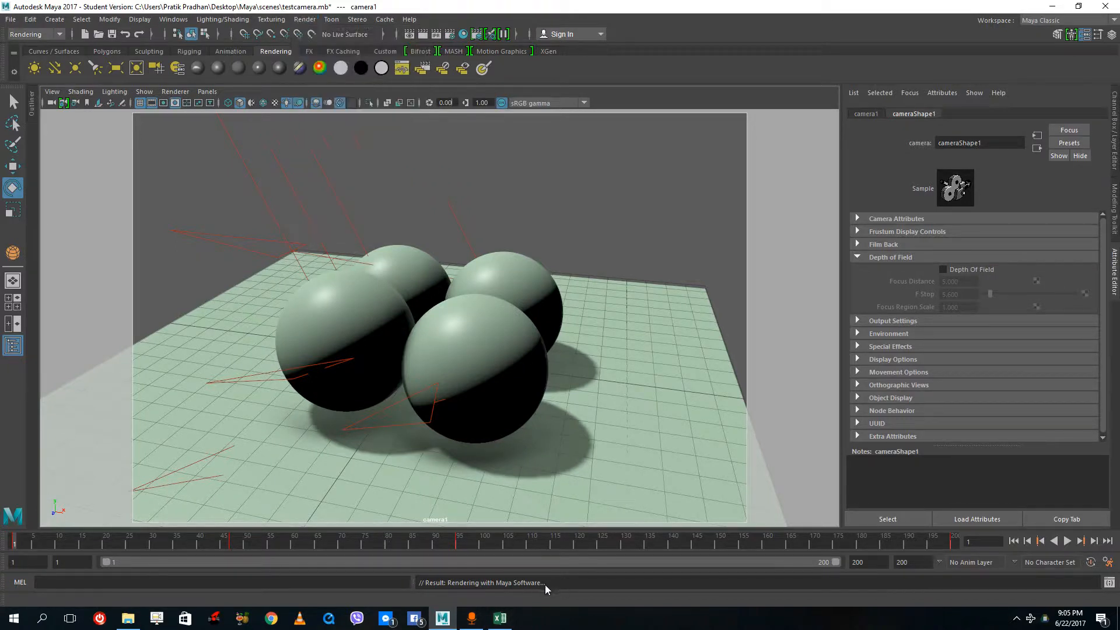
click(1109, 583)
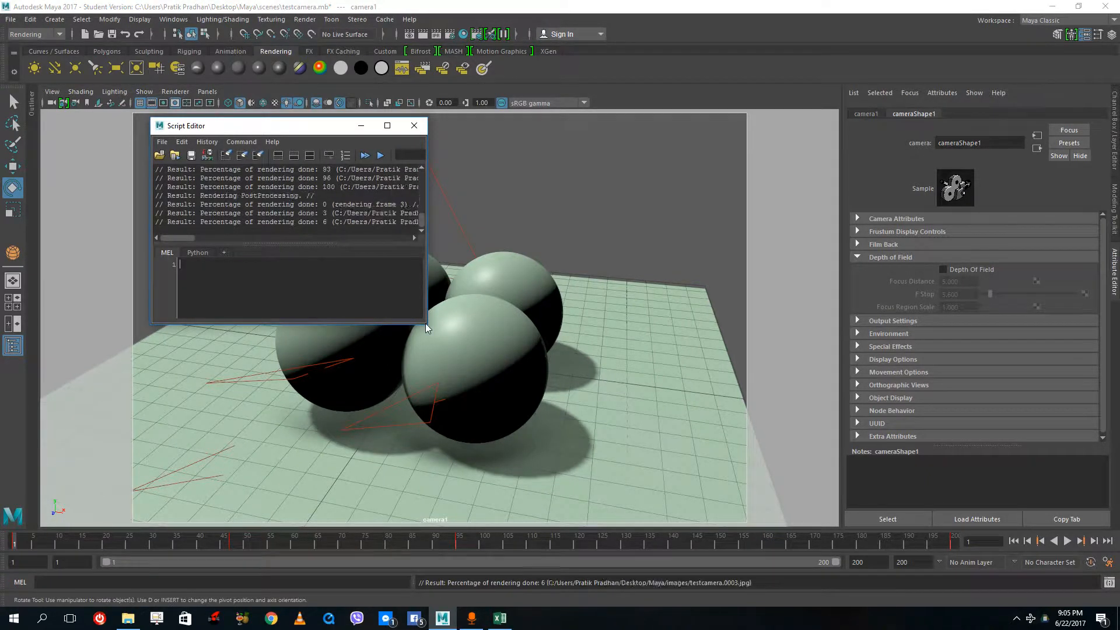
drag(422, 321, 1012, 509)
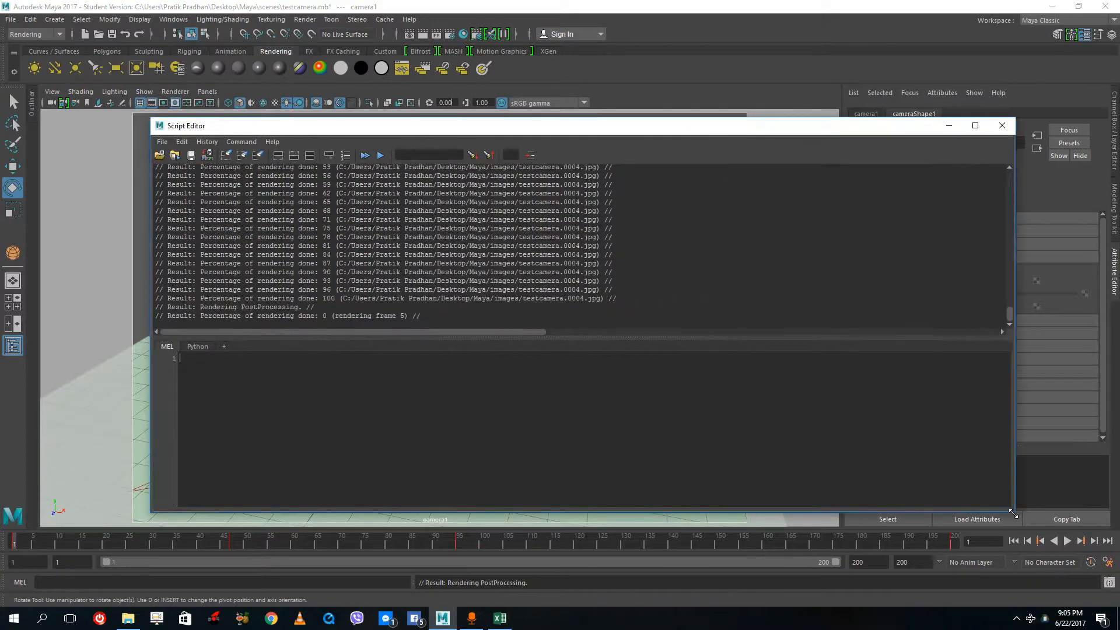
drag(491, 132, 488, 134)
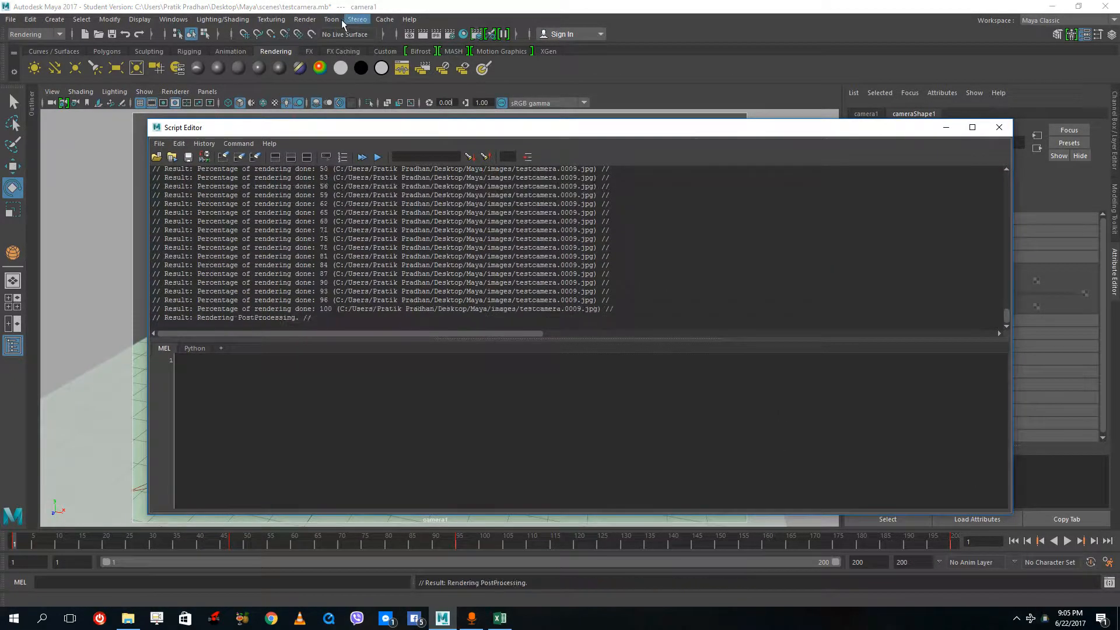
click(305, 19)
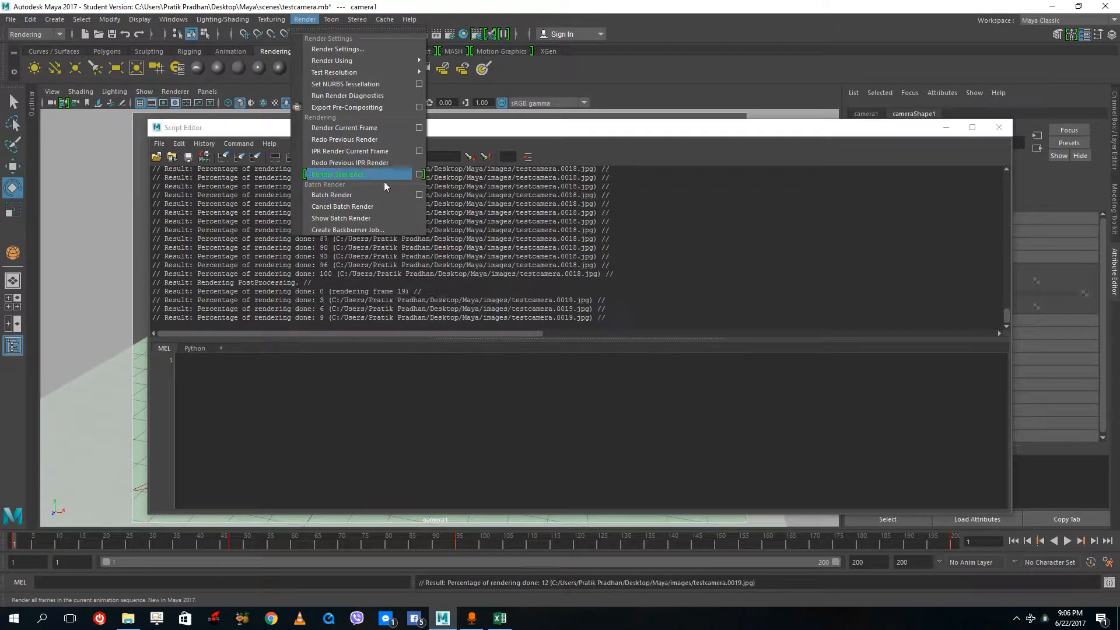
click(658, 272)
click(657, 273)
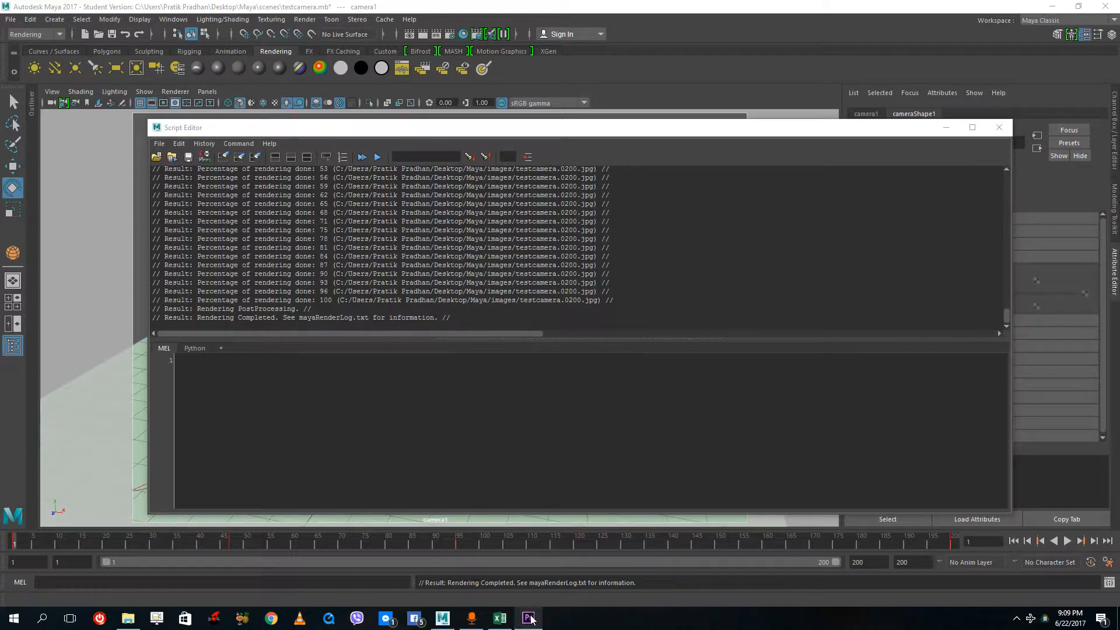
Step: Go to the desktop and open the Maya project folder in a maximized File Explorer window
mouse_move(532, 622)
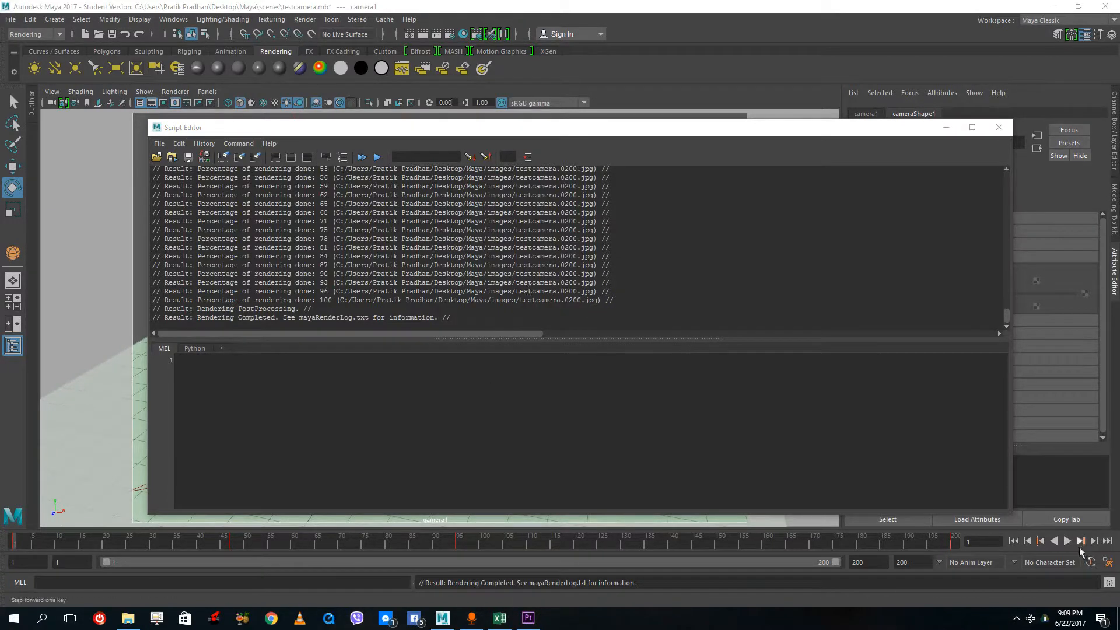
click(1117, 617)
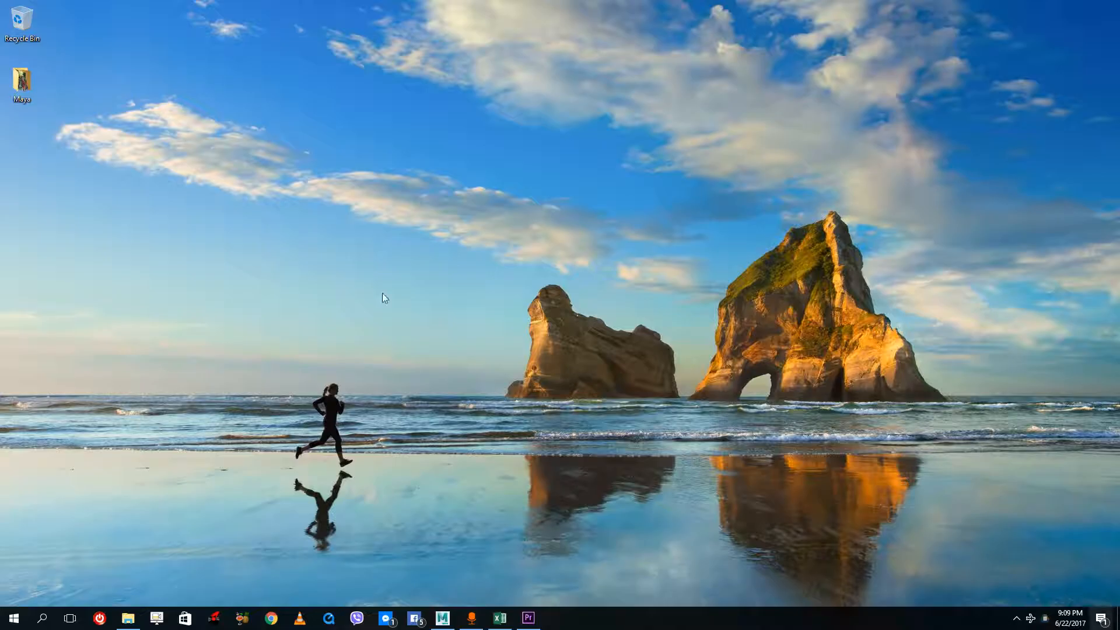
double_click(21, 80)
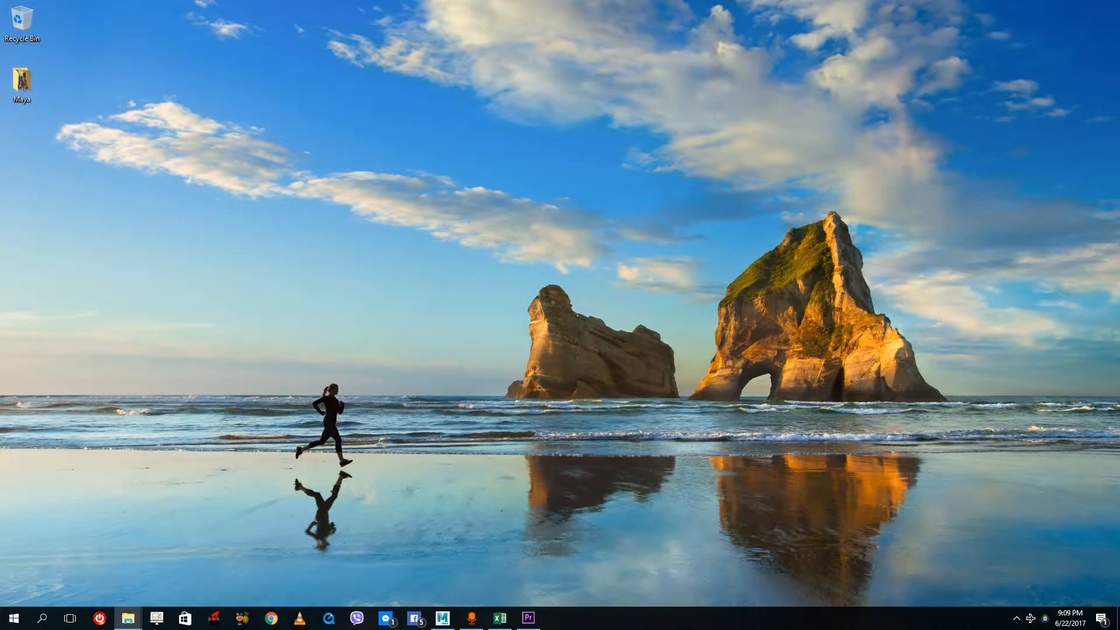
drag(990, 264, 525, 1)
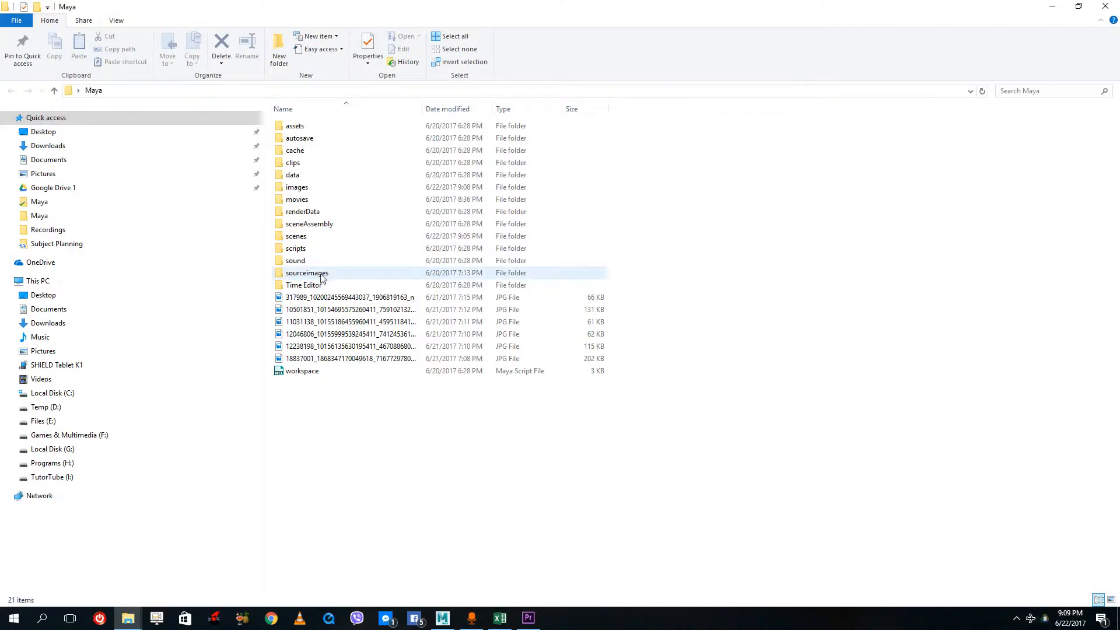
Step: Open the Maya project's images folder, look through the rendered testcamera frames and select testcamera.0001
double_click(321, 274)
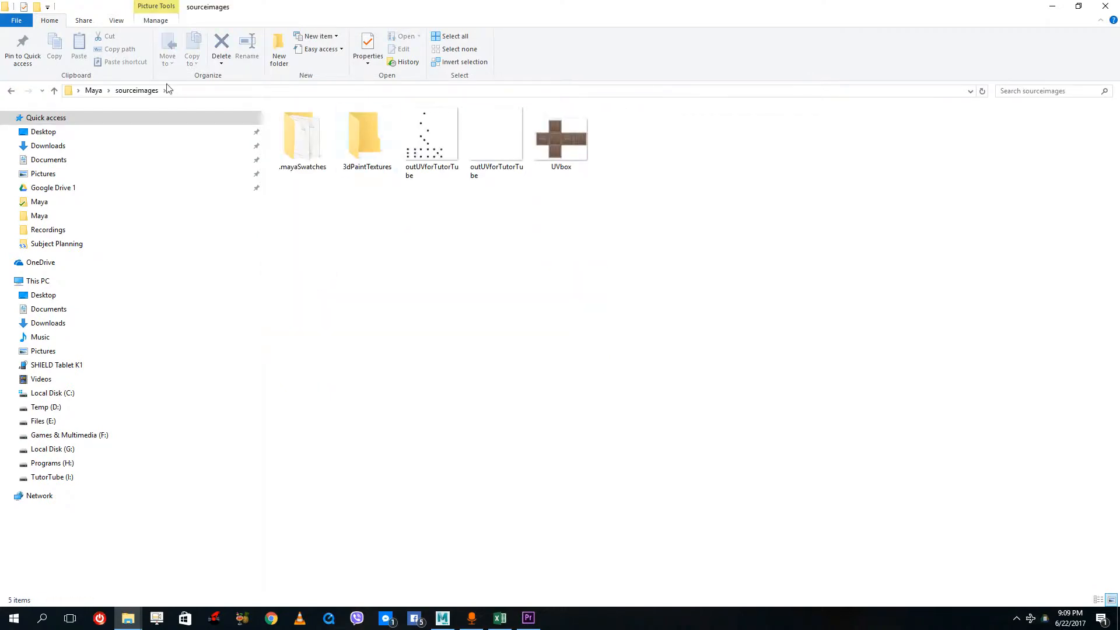
click(98, 90)
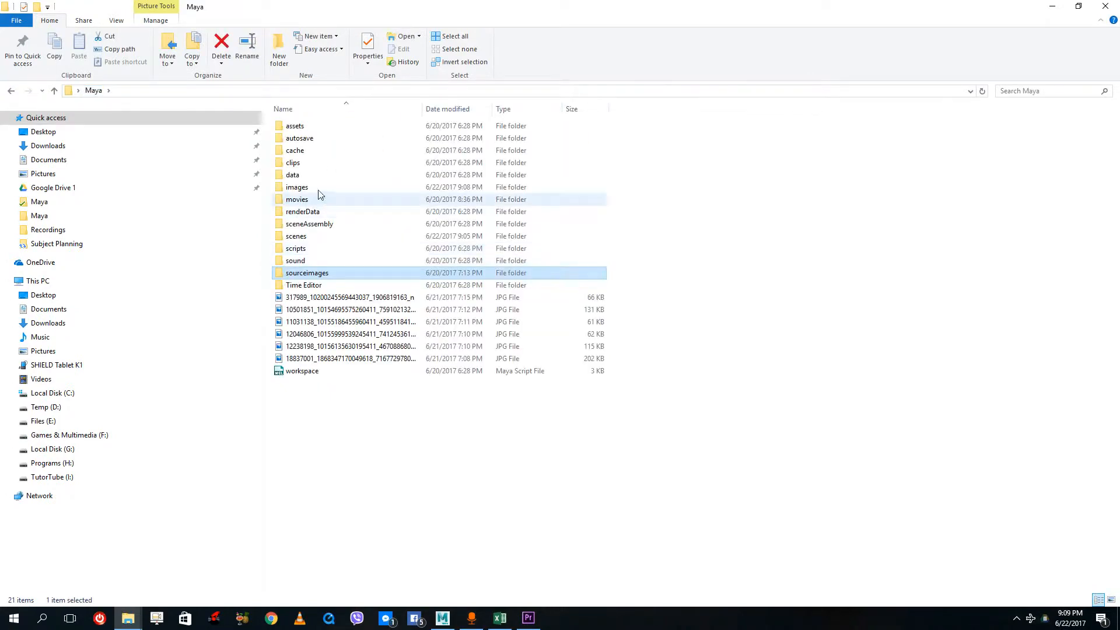
double_click(319, 188)
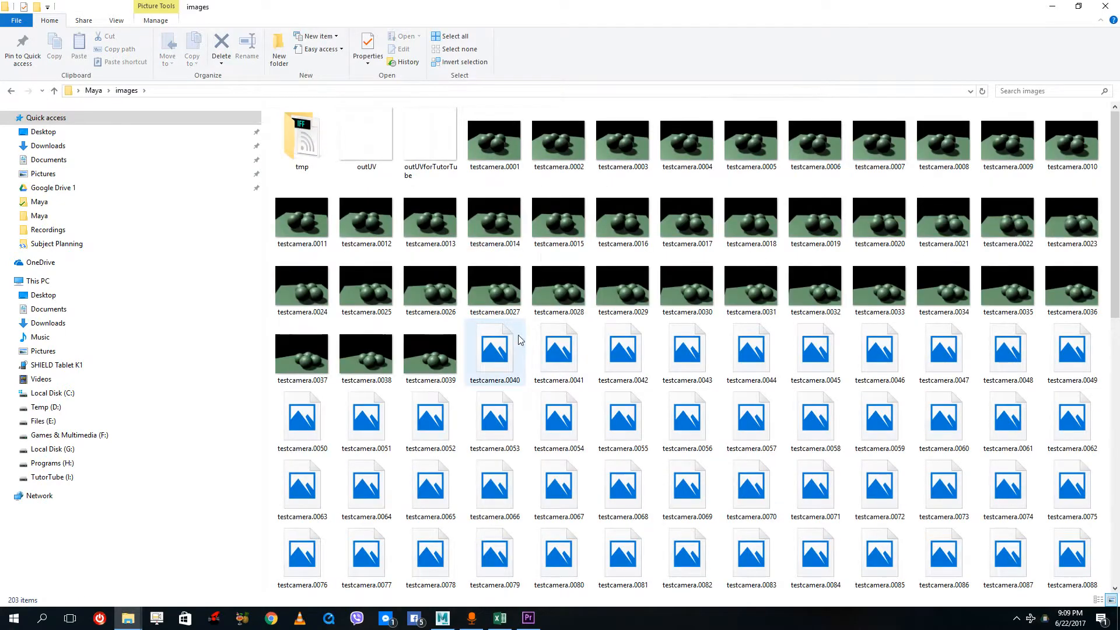
scroll(584, 304, down, 9)
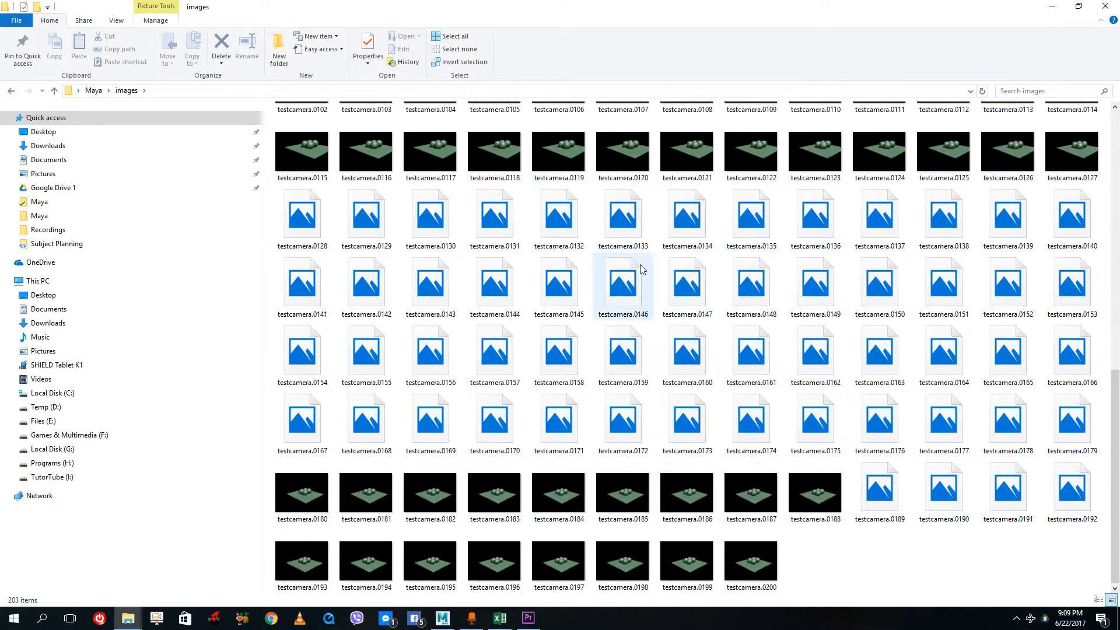
scroll(642, 262, up, 10)
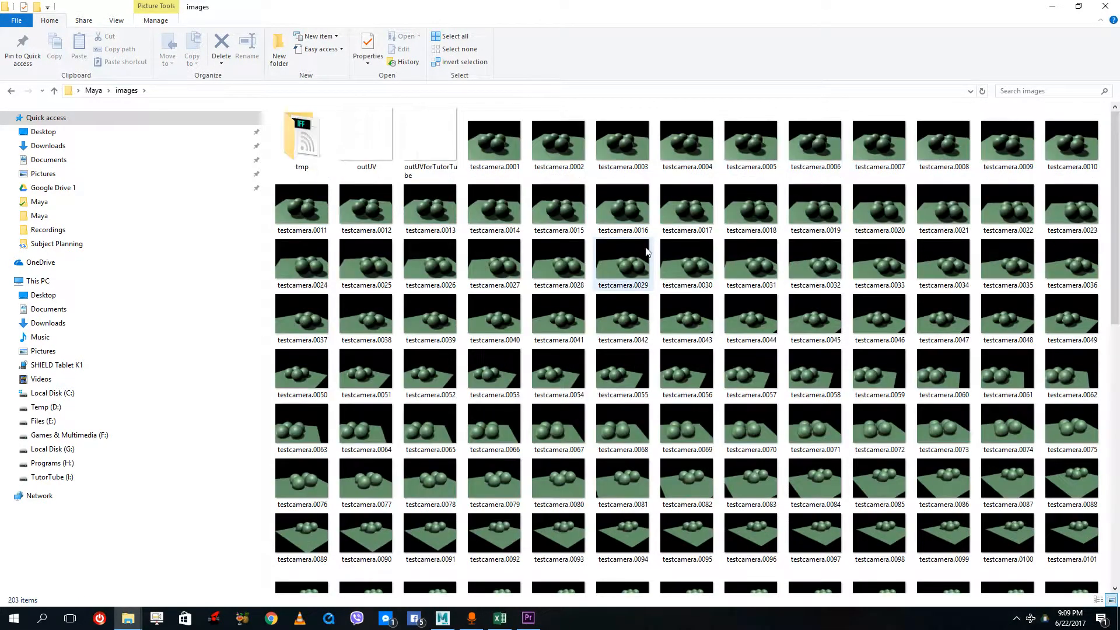
scroll(648, 248, down, 8)
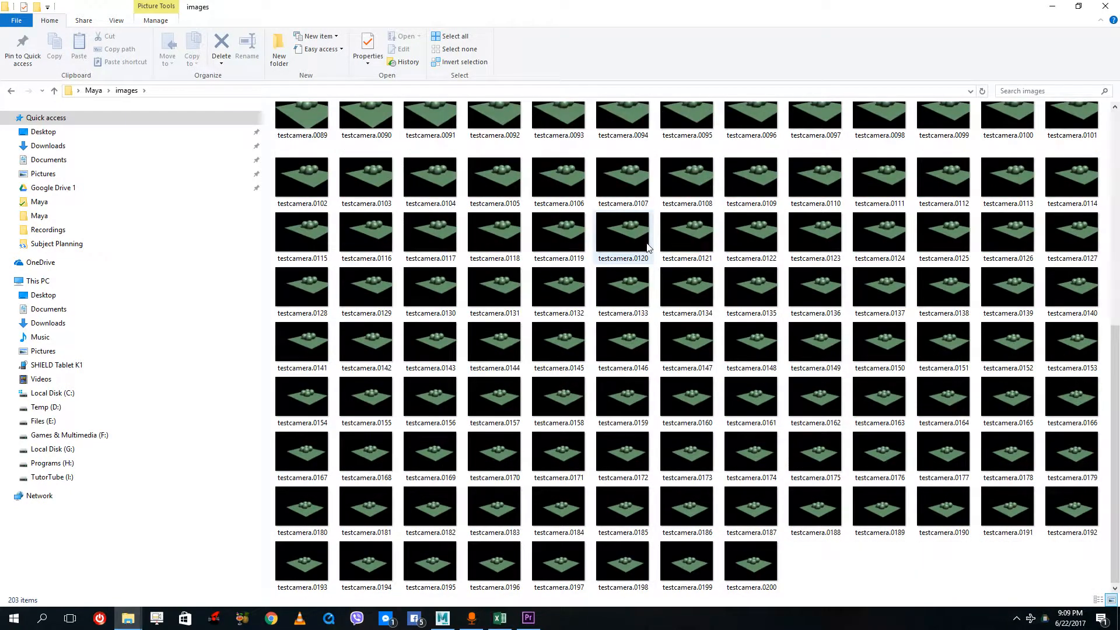
scroll(648, 248, up, 9)
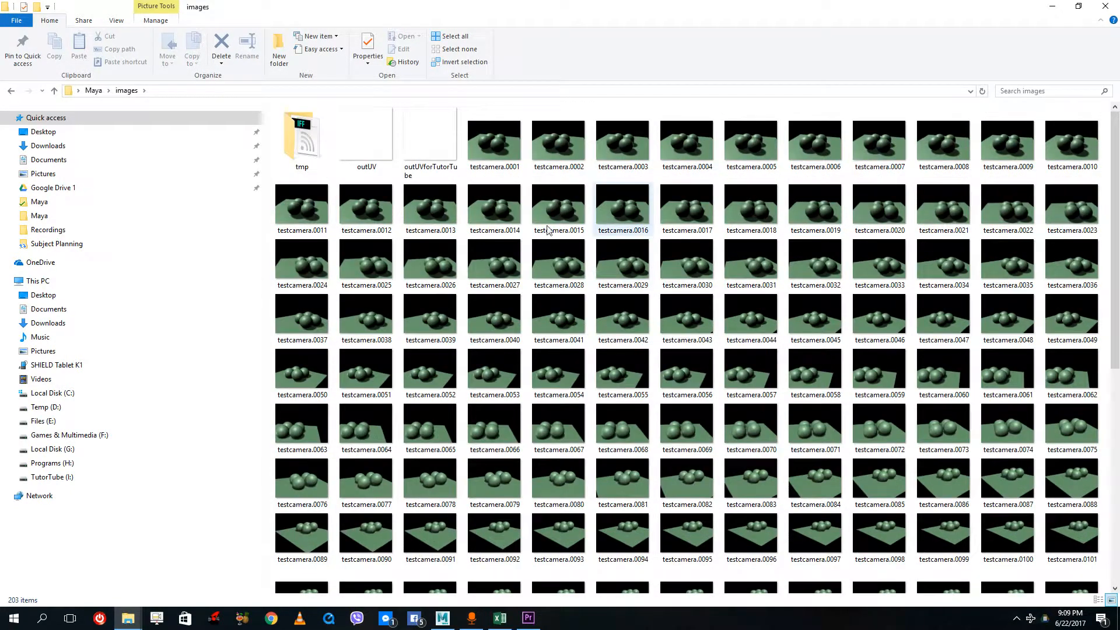
click(510, 134)
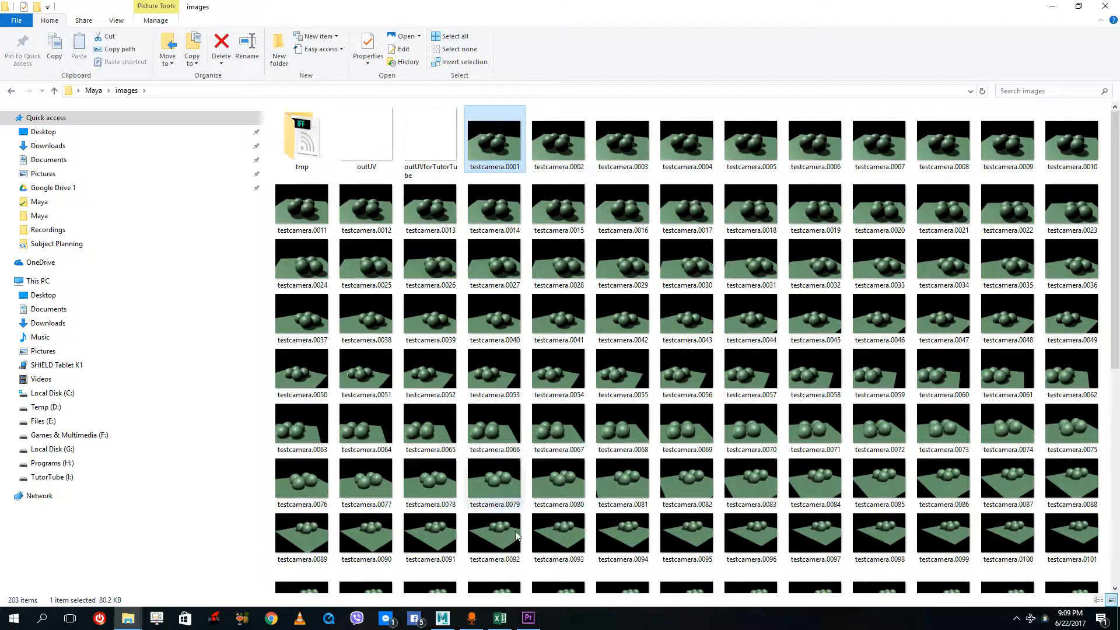
Step: Switch to Premiere Pro and import testcamera.0001 from the Maya project's images folder on the desktop as an image sequence
click(529, 620)
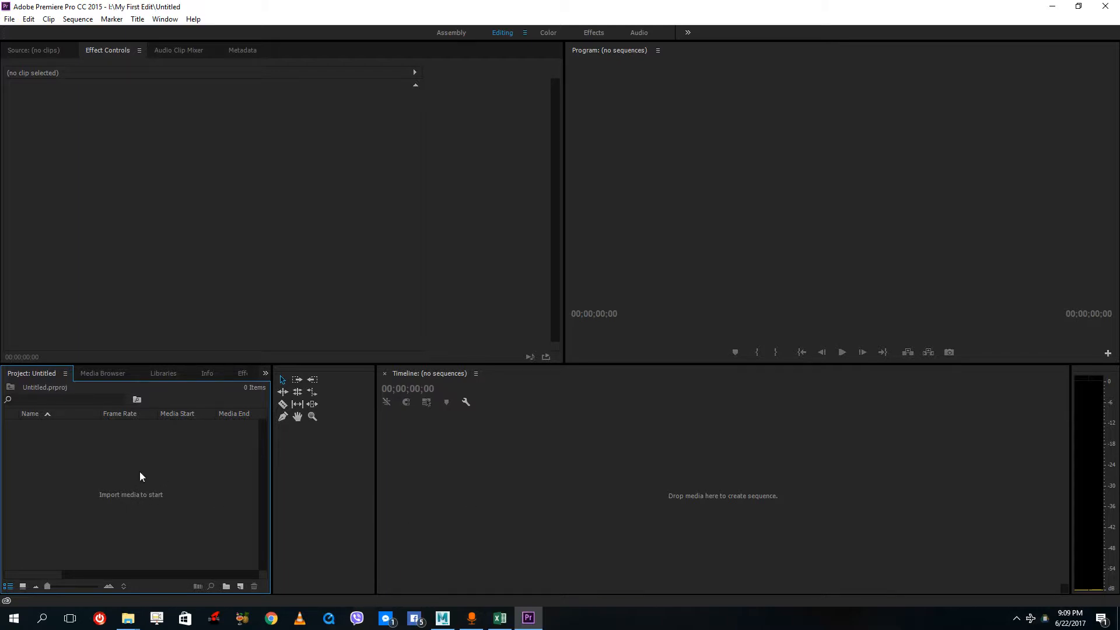
double_click(189, 447)
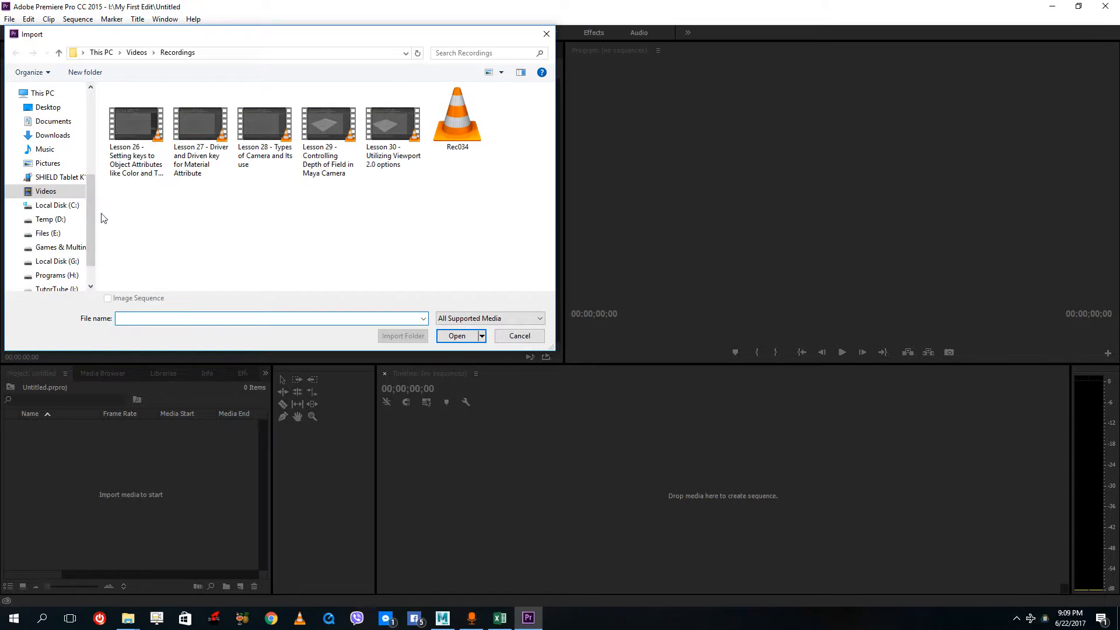
scroll(92, 213, up, 4)
click(48, 256)
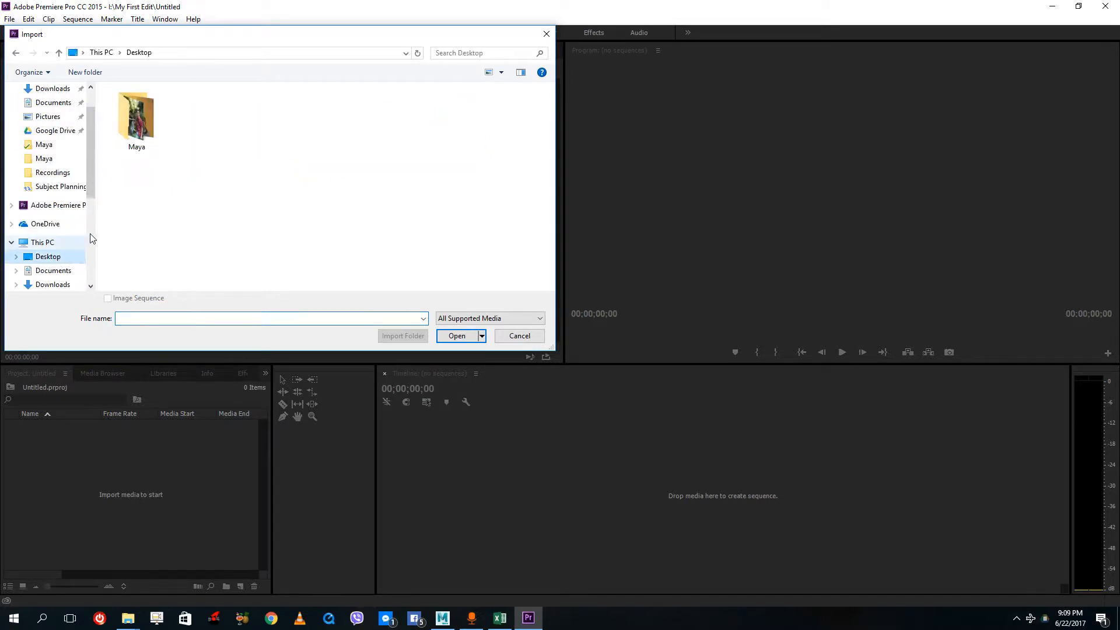
double_click(134, 122)
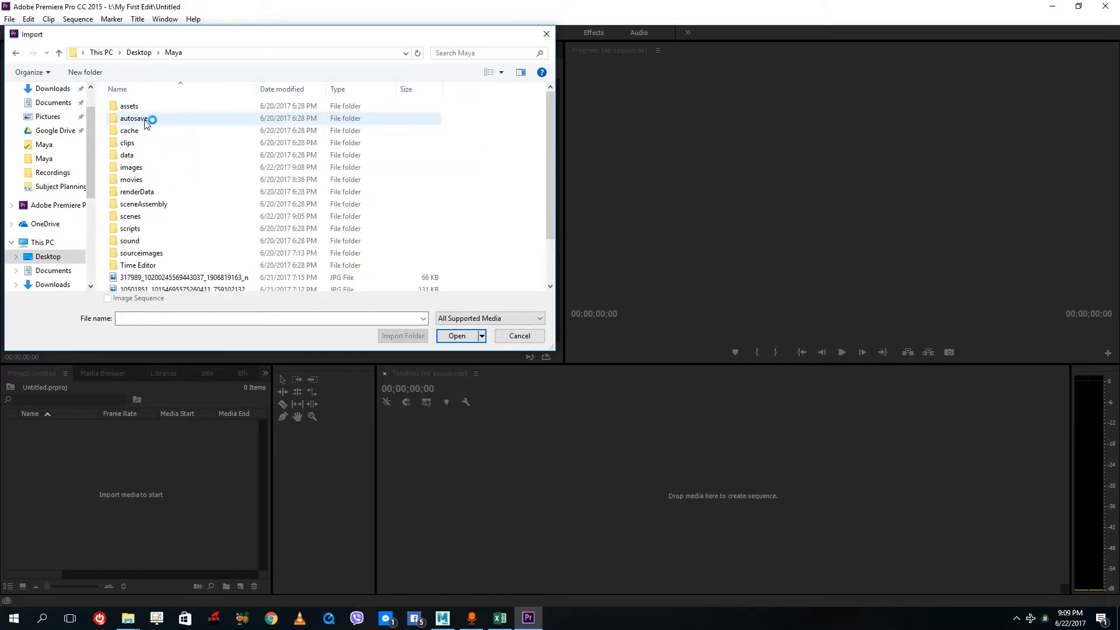
double_click(153, 168)
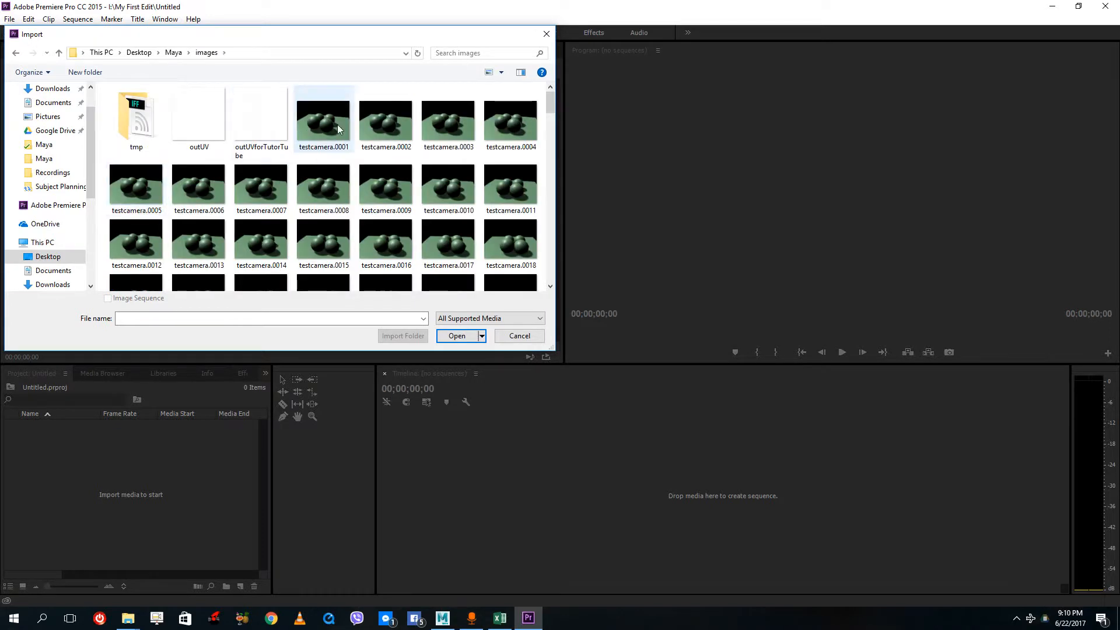
click(335, 127)
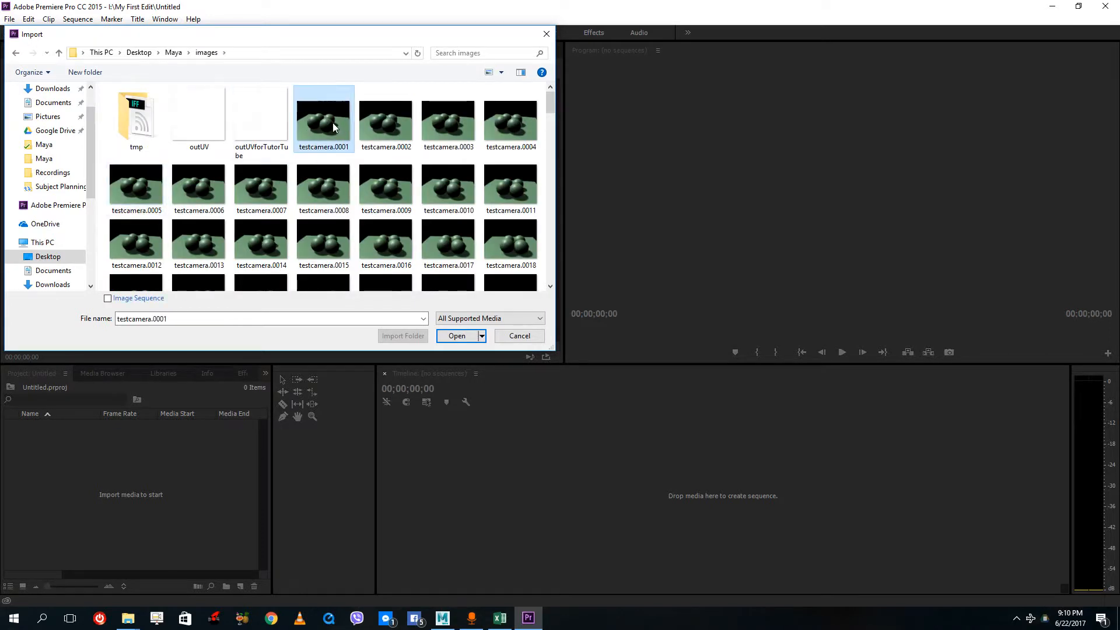
click(107, 299)
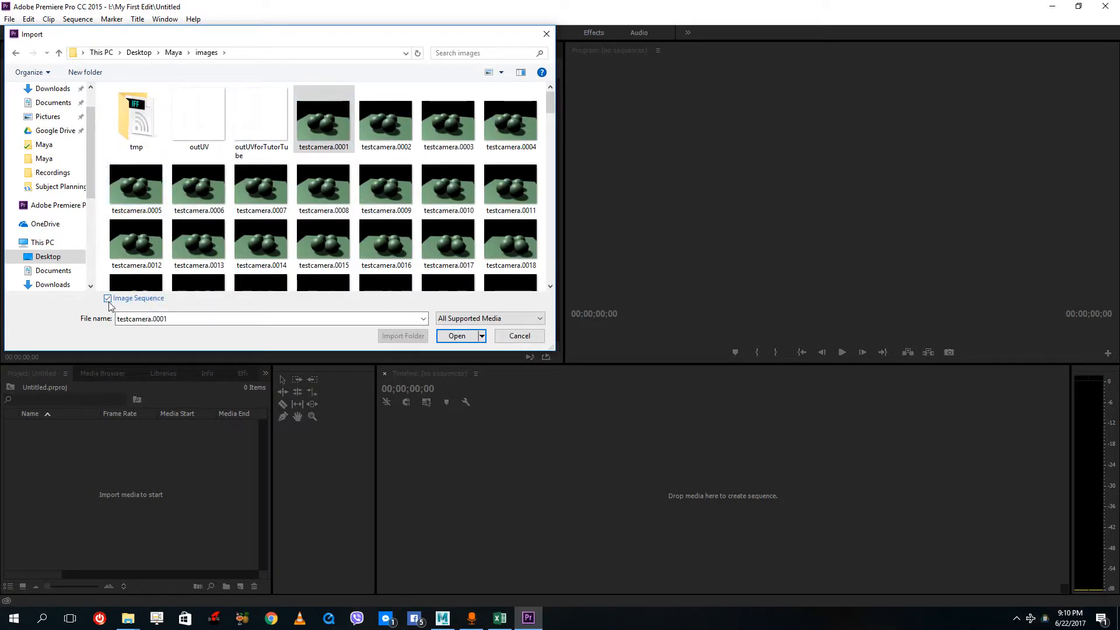
click(455, 336)
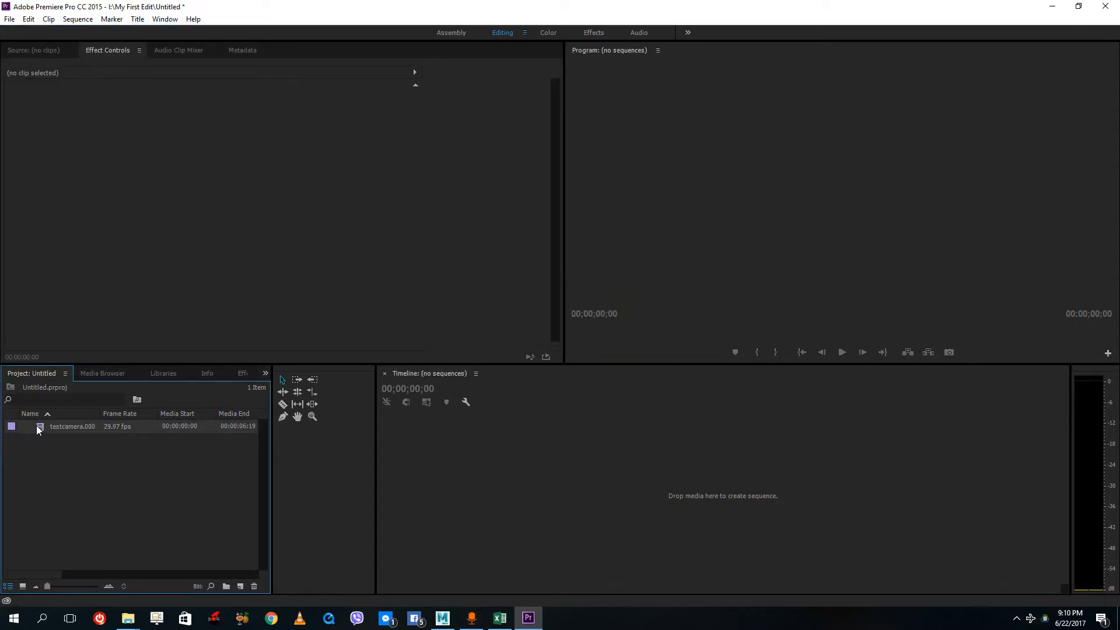
Step: Interpret the imported testcamera footage at an assumed frame rate of 24 fps and create a new sequence from the clip
right_click(108, 427)
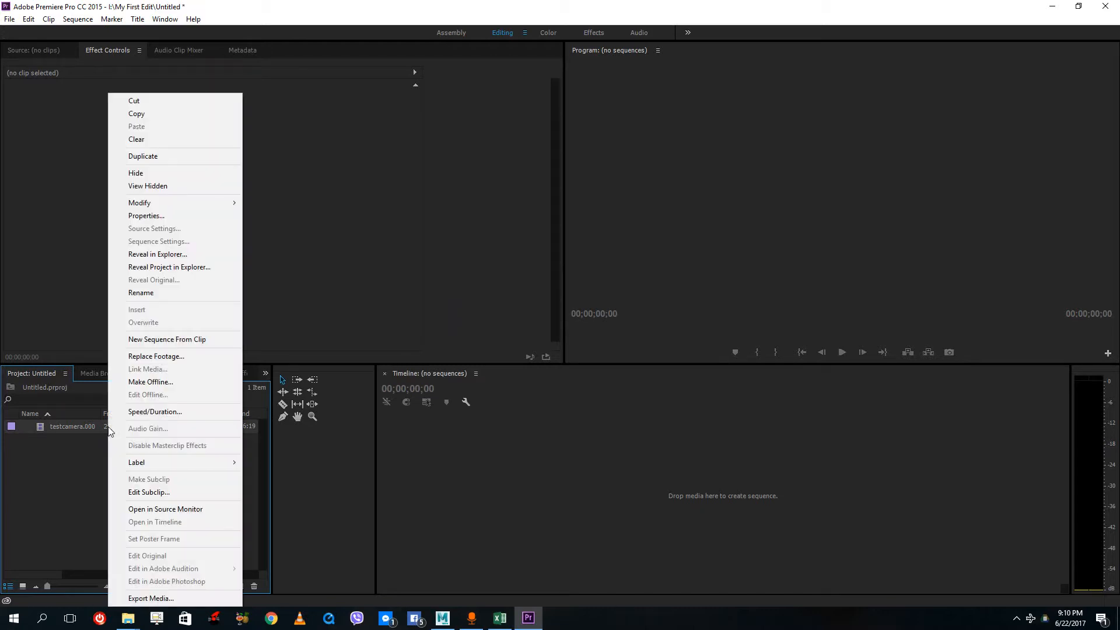
right_click(99, 427)
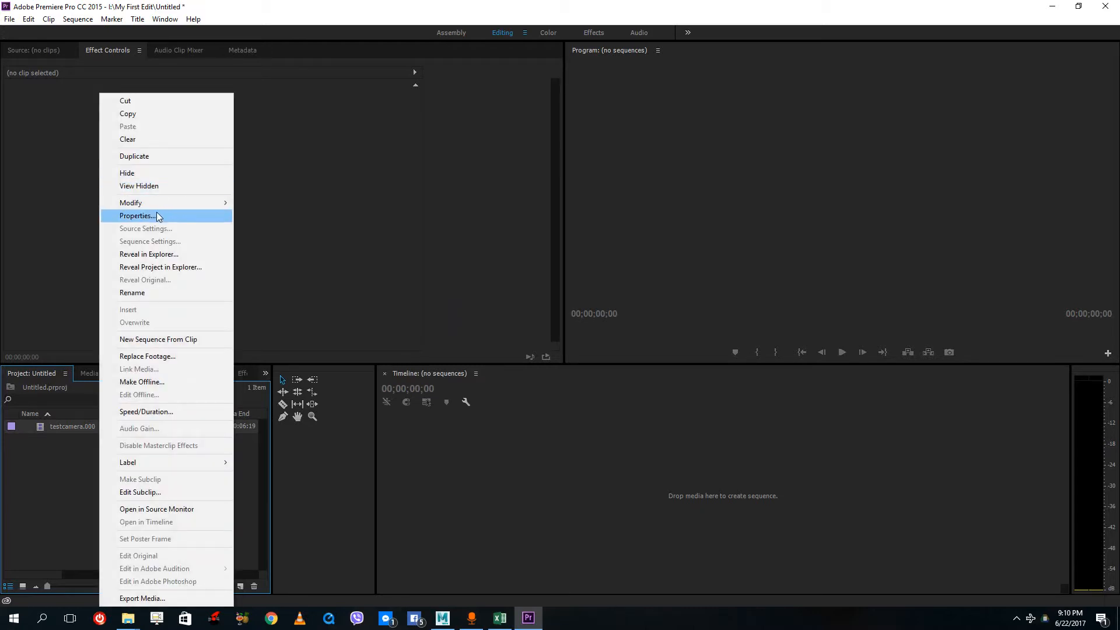
mouse_move(163, 206)
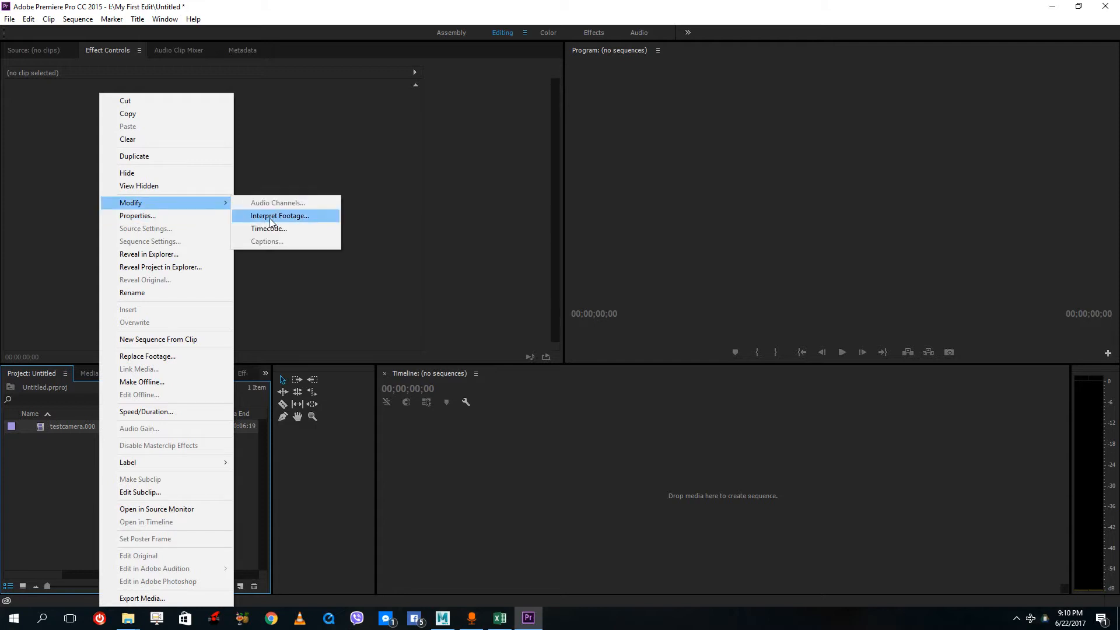
click(271, 216)
click(482, 186)
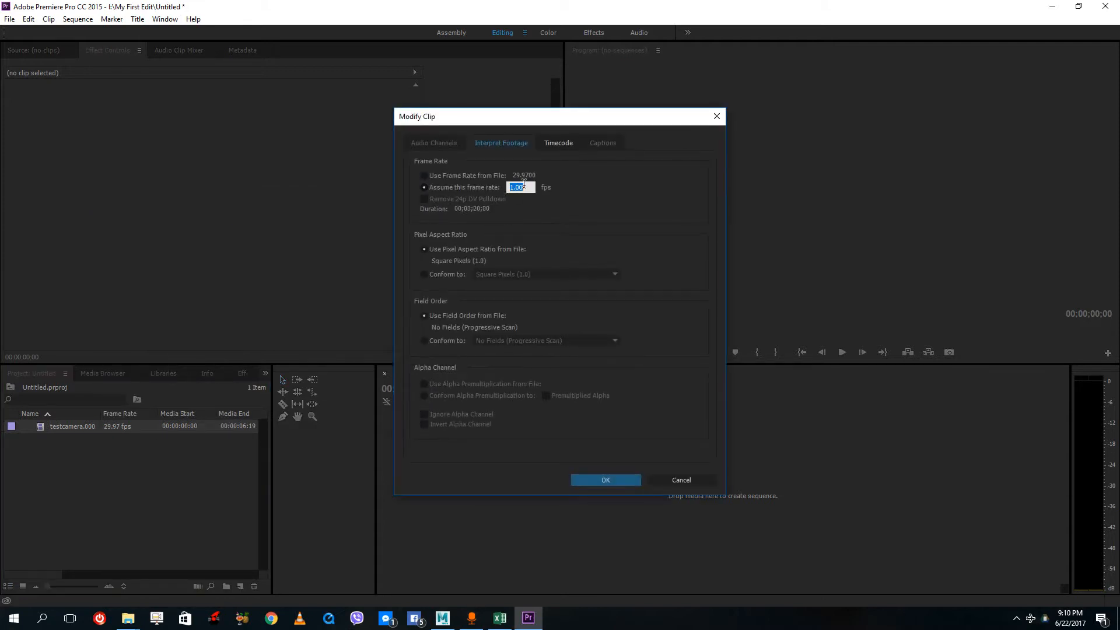
text(24)
click(606, 480)
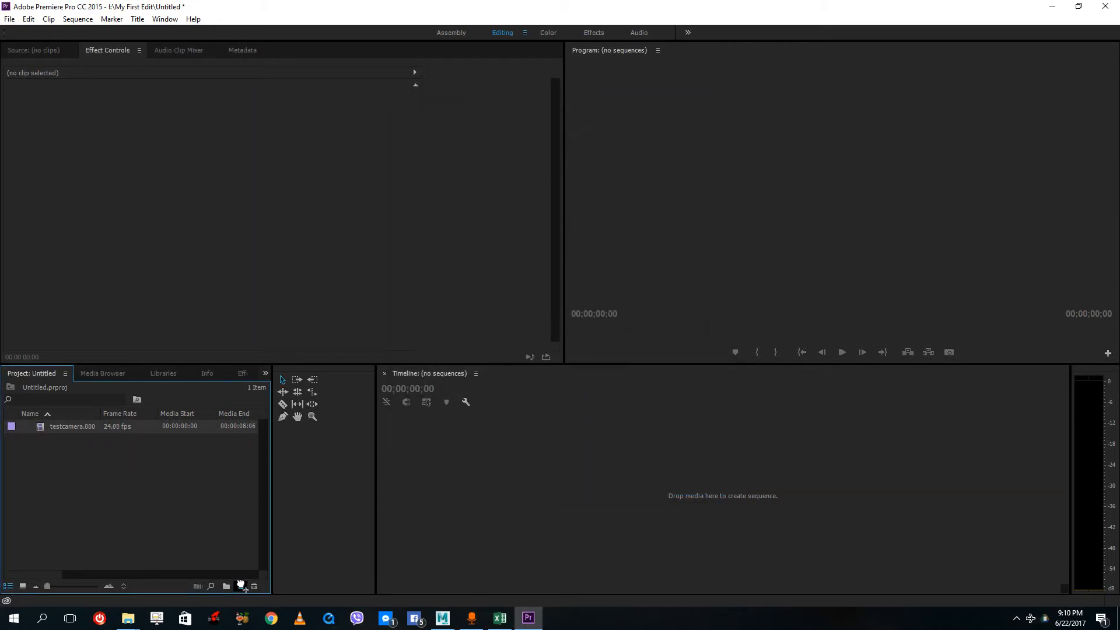
drag(240, 585, 240, 586)
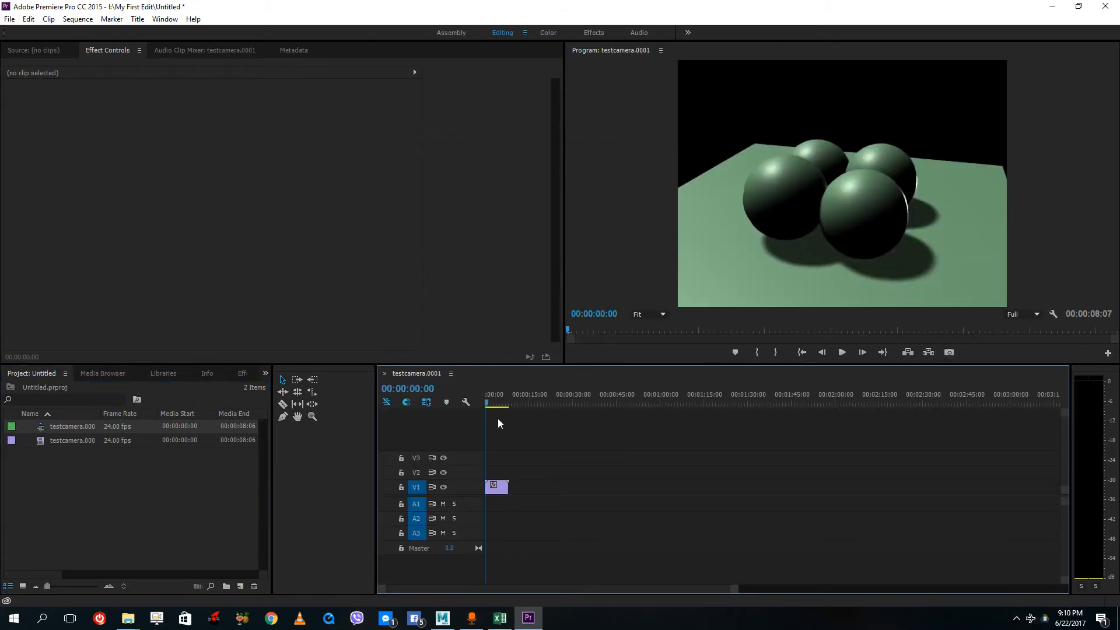
Step: Play back the testcamera sequence to review the camera animation and return the playhead to the start
key(space)
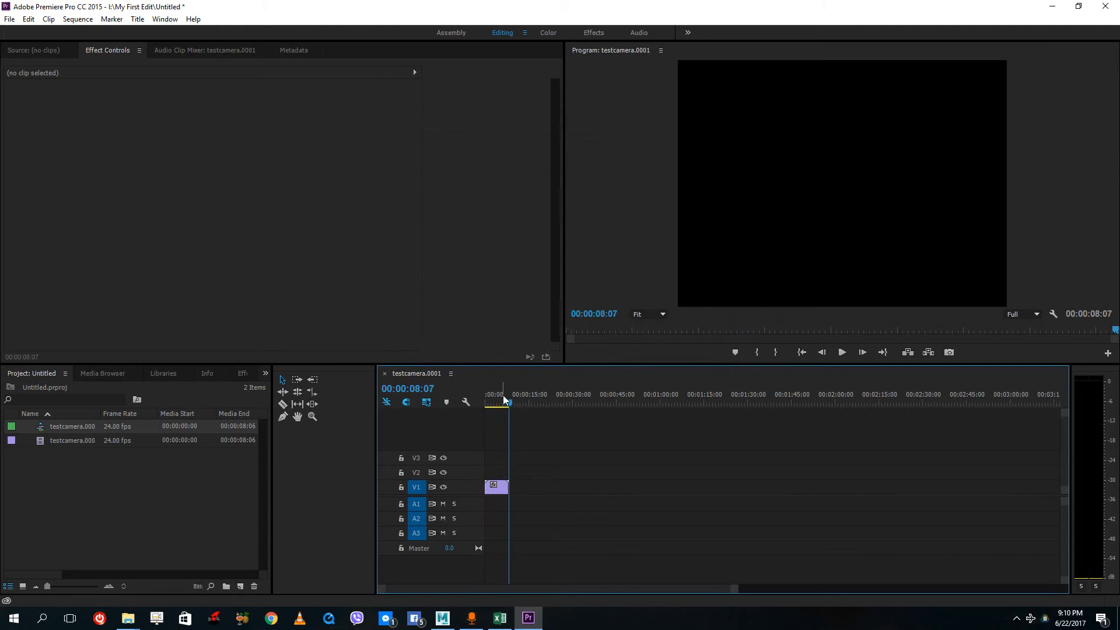
key(space)
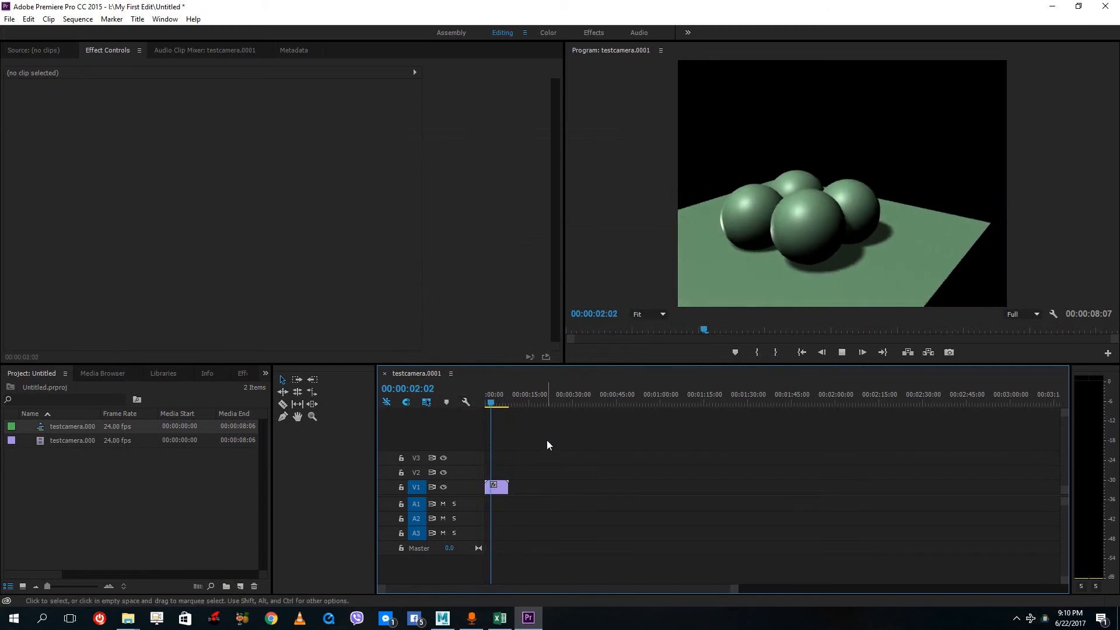
key(space)
mouse_move(497, 403)
mouse_down()
mouse_move(506, 404)
mouse_move(478, 401)
mouse_move(506, 400)
mouse_move(477, 400)
mouse_up()
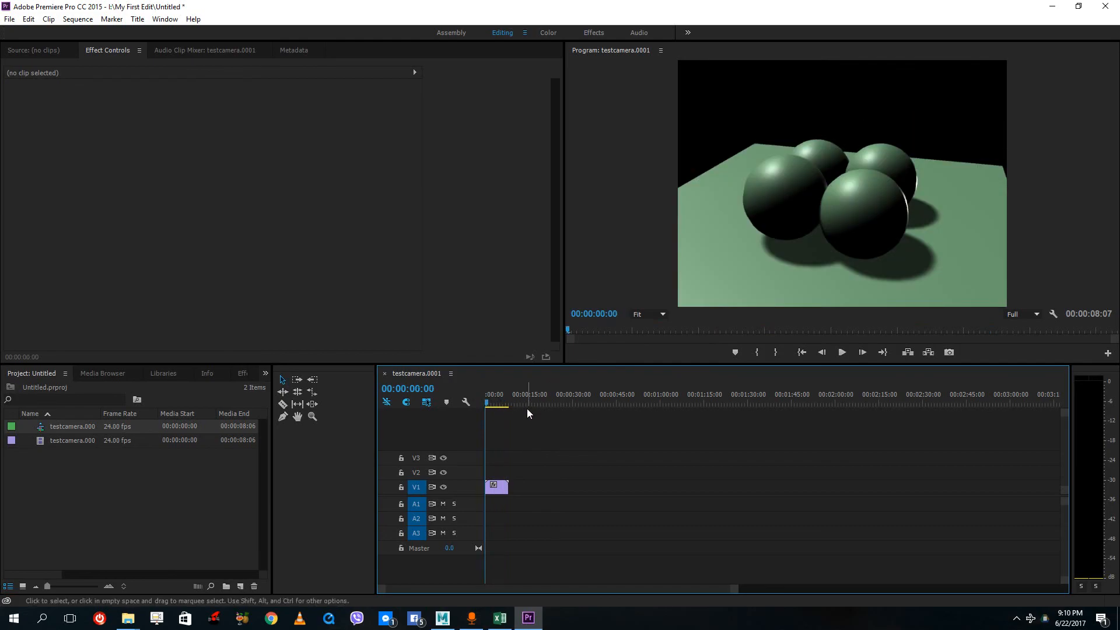